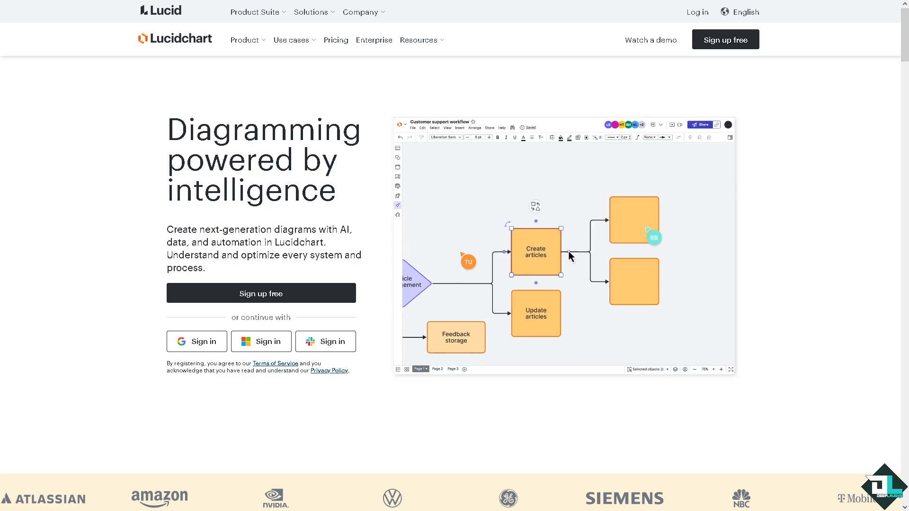
# - Start signing up for a free Lucid account, choosing the Free plan from the Bundle & save offers
pyautogui.click(250, 294)
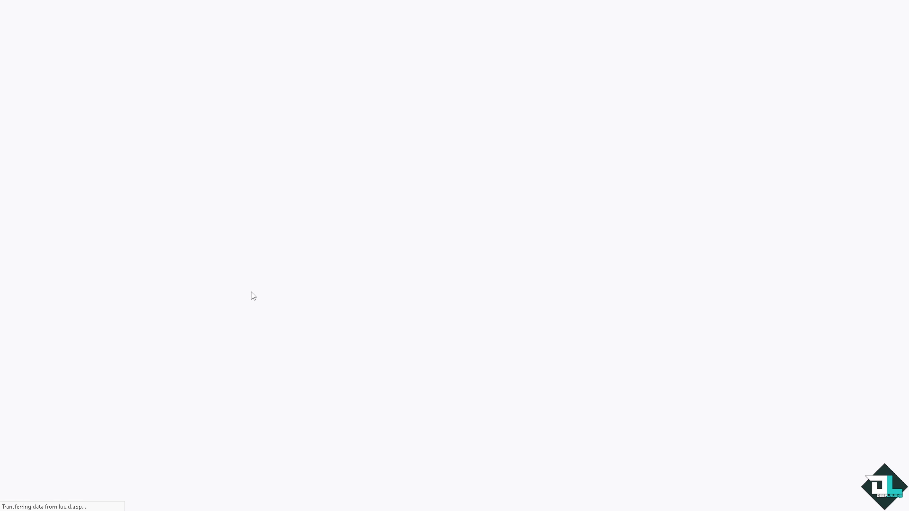
pyautogui.click(599, 188)
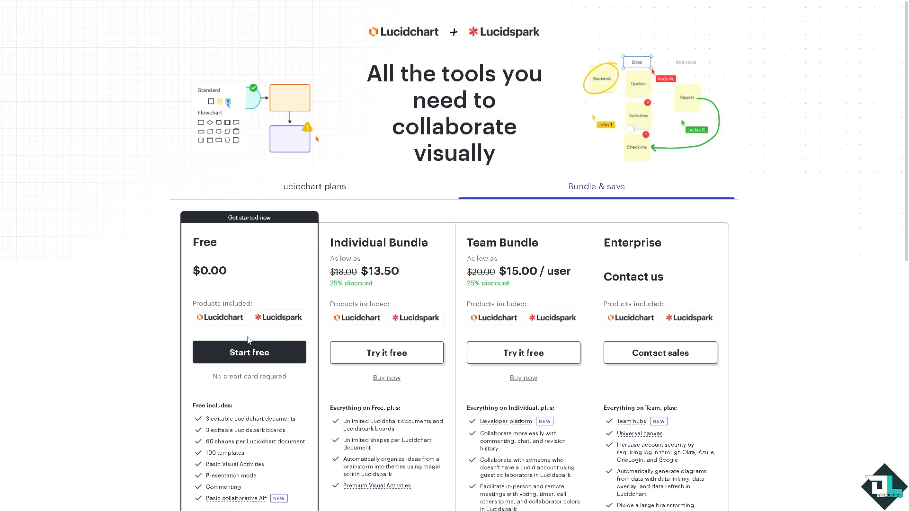
pyautogui.click(264, 354)
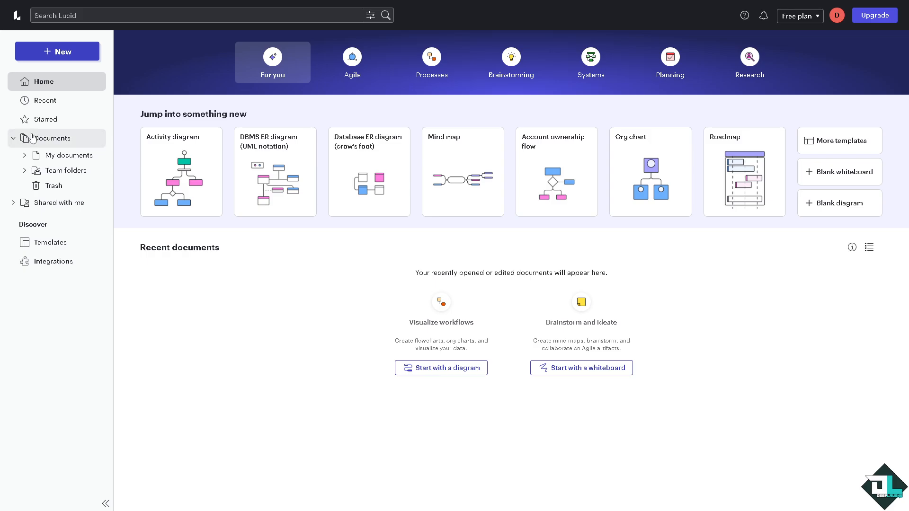
# - Open the template gallery to create a new Lucidchart document from a template
pyautogui.click(72, 57)
pyautogui.moveTo(76, 75)
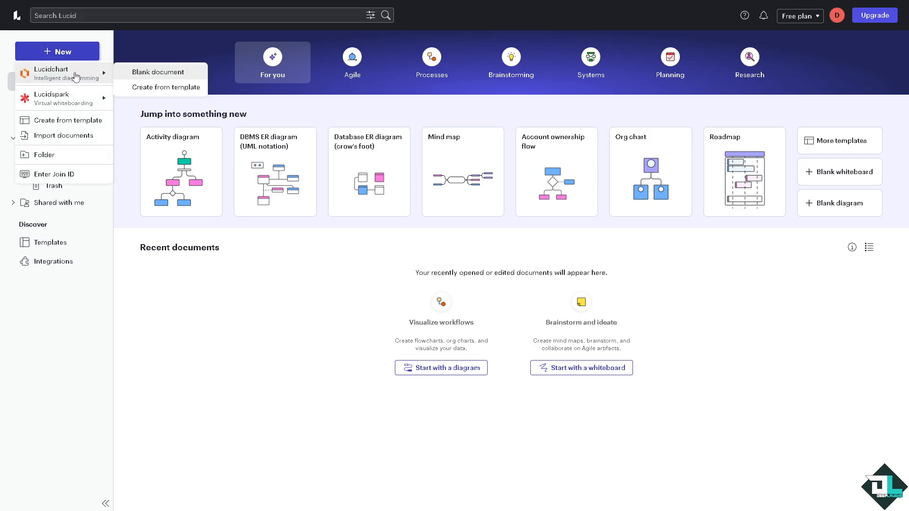
pyautogui.click(158, 88)
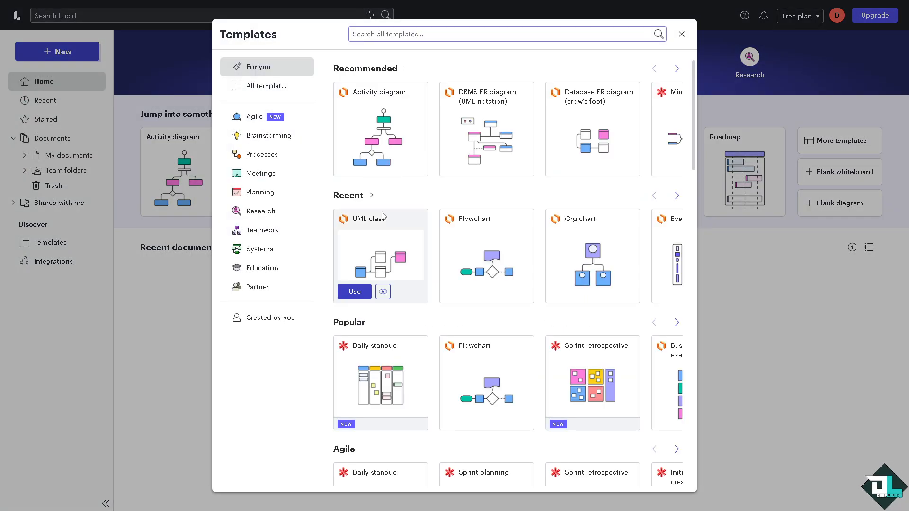
# - Search all templates for "ER" and look through the results for entity relationship templates
pyautogui.moveTo(481, 118)
pyautogui.moveTo(599, 100)
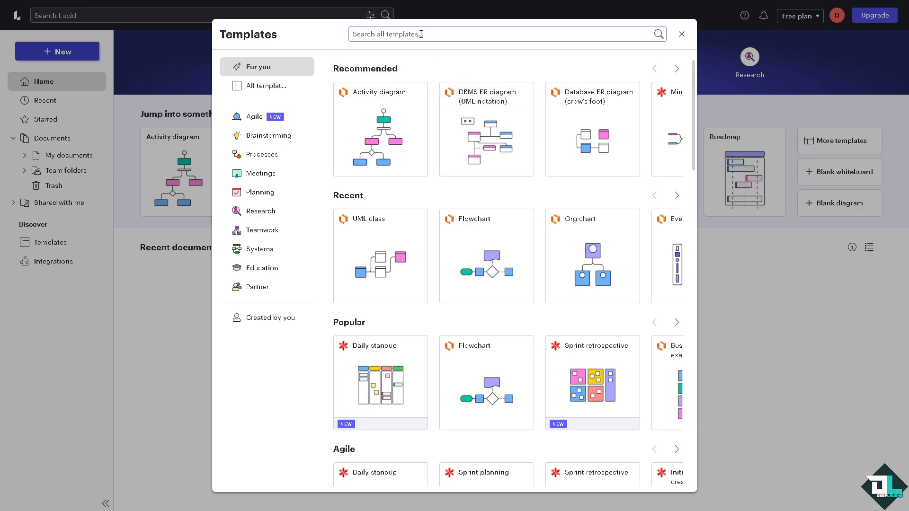
pyautogui.write('ER')
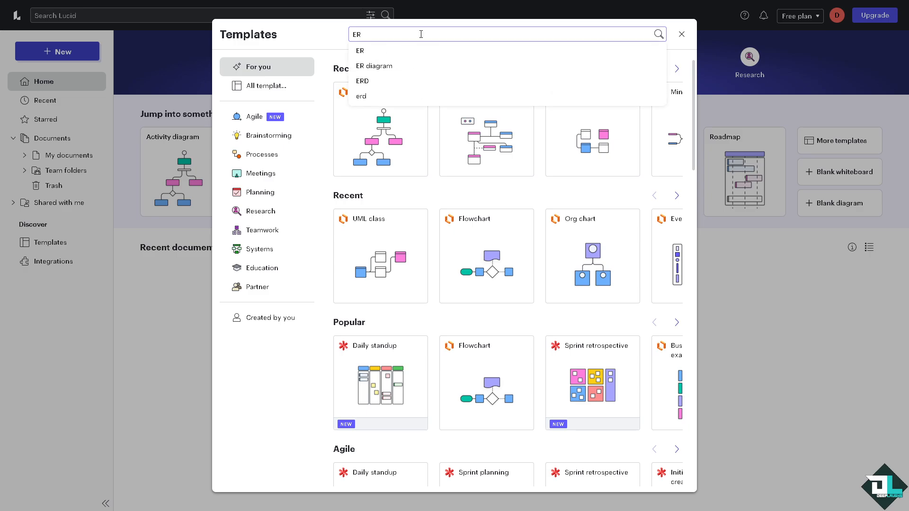
pyautogui.click(389, 54)
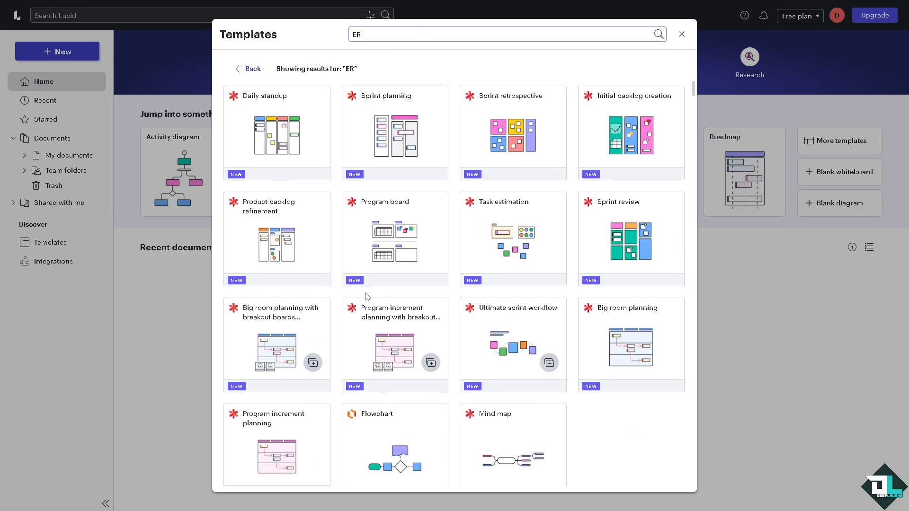
pyautogui.scroll(-4, 575, 252)
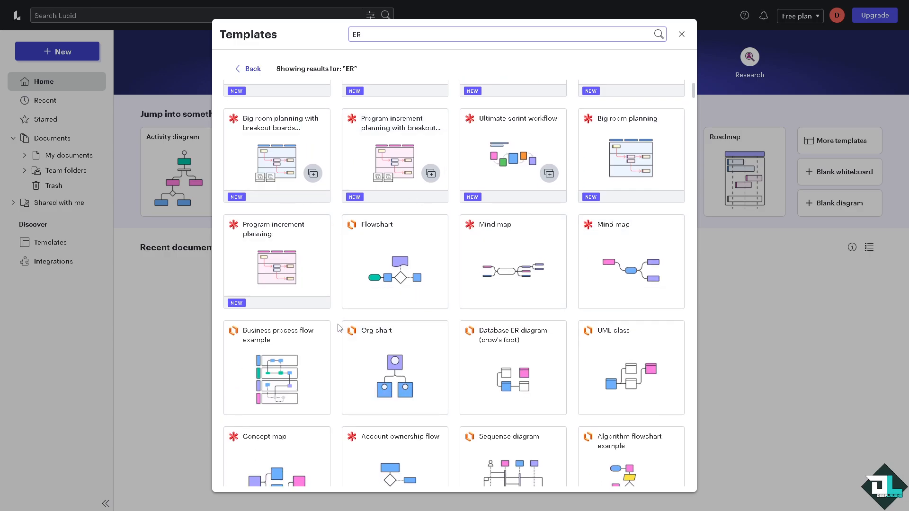
pyautogui.scroll(-3, 339, 328)
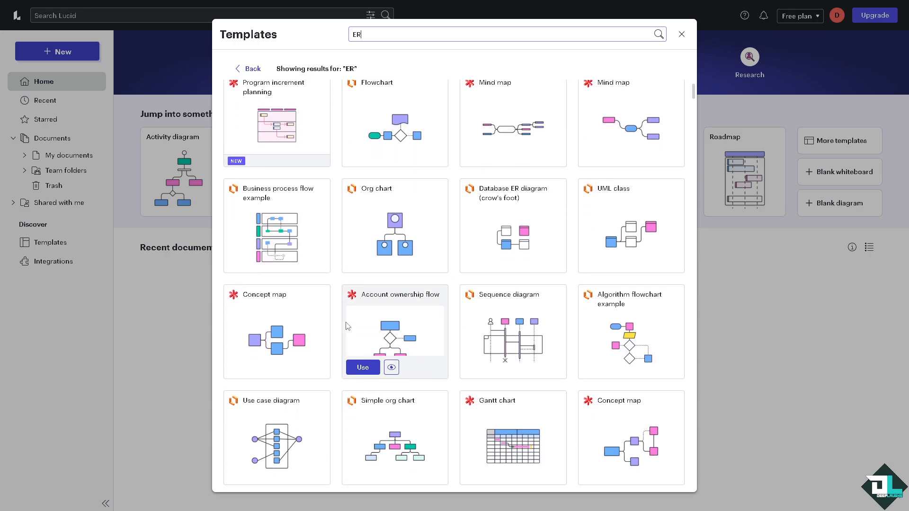
pyautogui.scroll(-4, 348, 326)
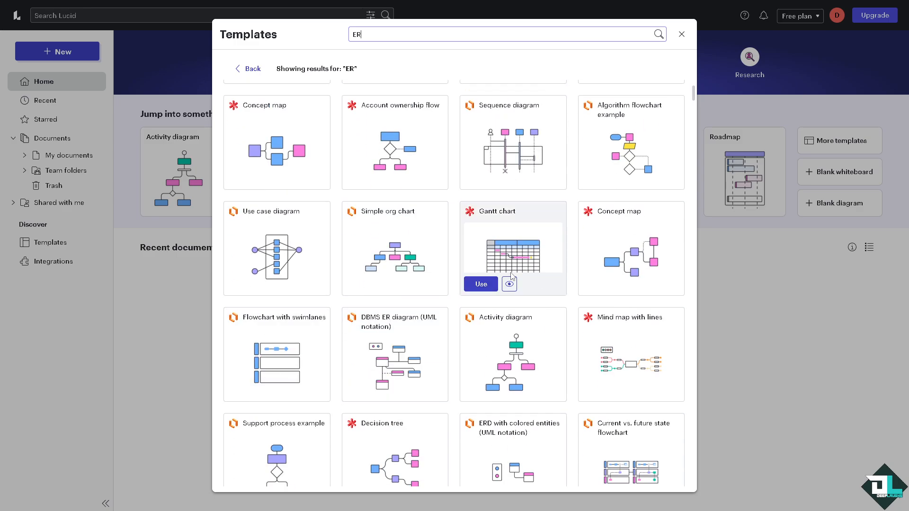
pyautogui.scroll(-1, 516, 307)
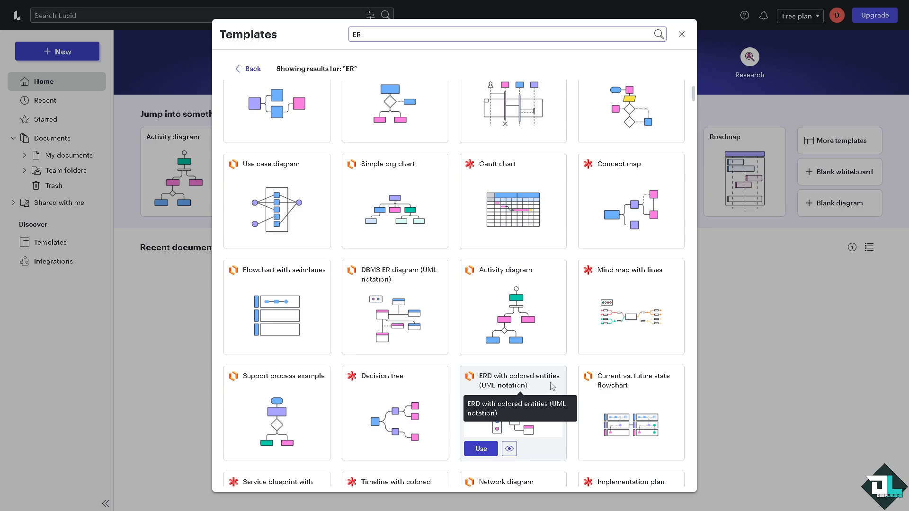
pyautogui.scroll(-2, 520, 383)
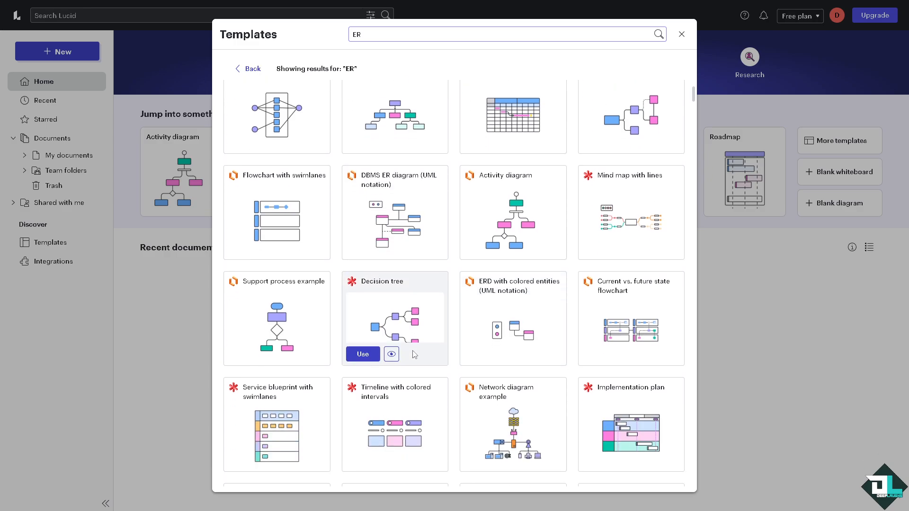
# - Search the templates for "ER diagram" and create a document from the previewed Database ER diagram (crow's foot) template
pyautogui.click(371, 31)
pyautogui.click(379, 65)
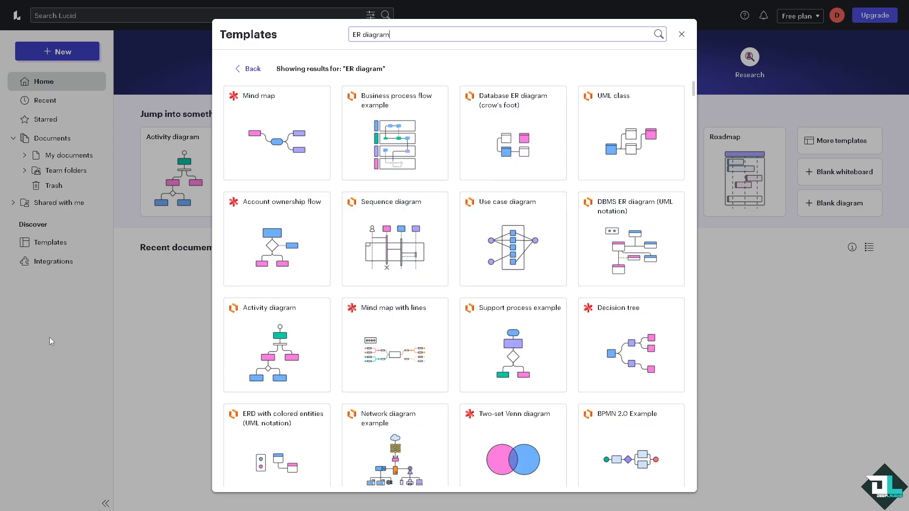
pyautogui.moveTo(494, 169)
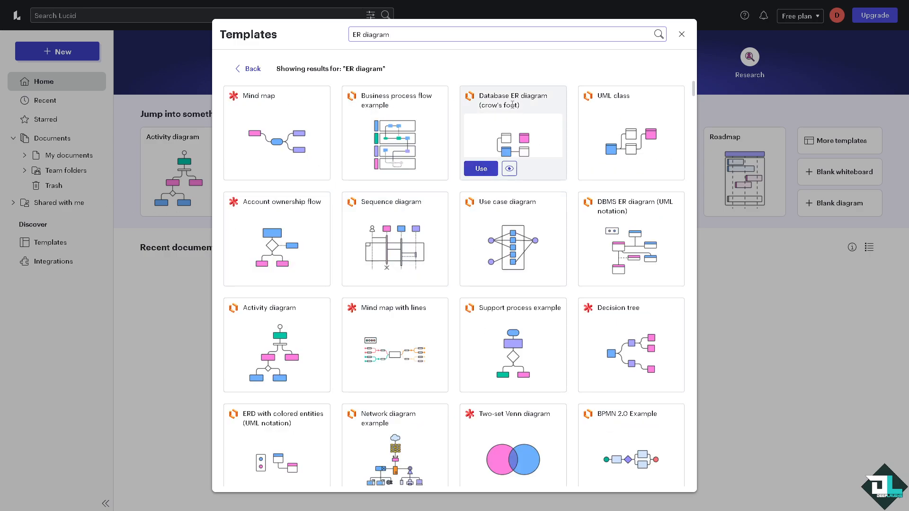
pyautogui.click(509, 169)
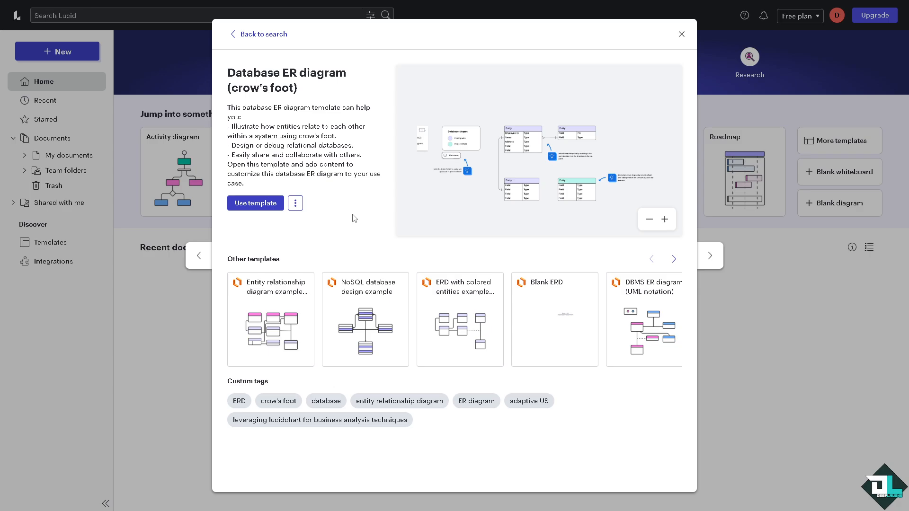
pyautogui.click(259, 205)
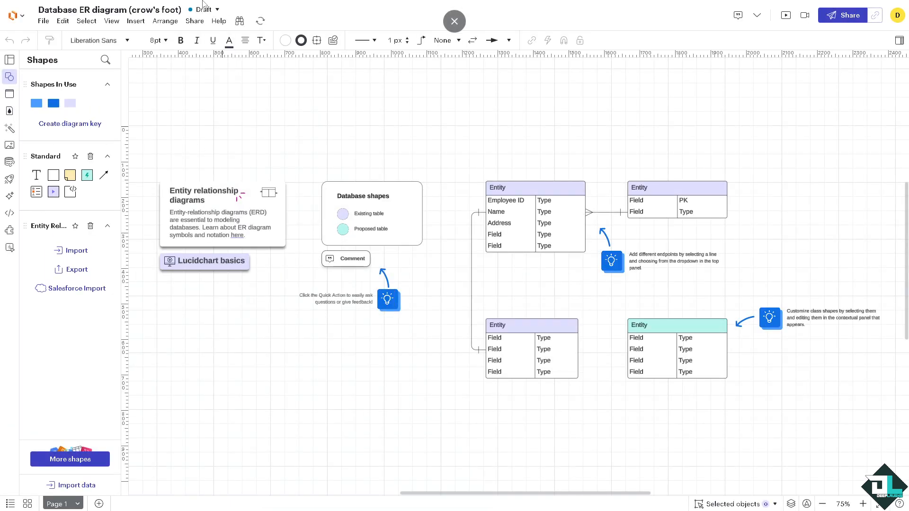
# - Rename the document as "How to Use Lucidchart for ER Diagram" and dismiss the free trial banner
pyautogui.write('How to Use Lucidchart for ER Diagram')
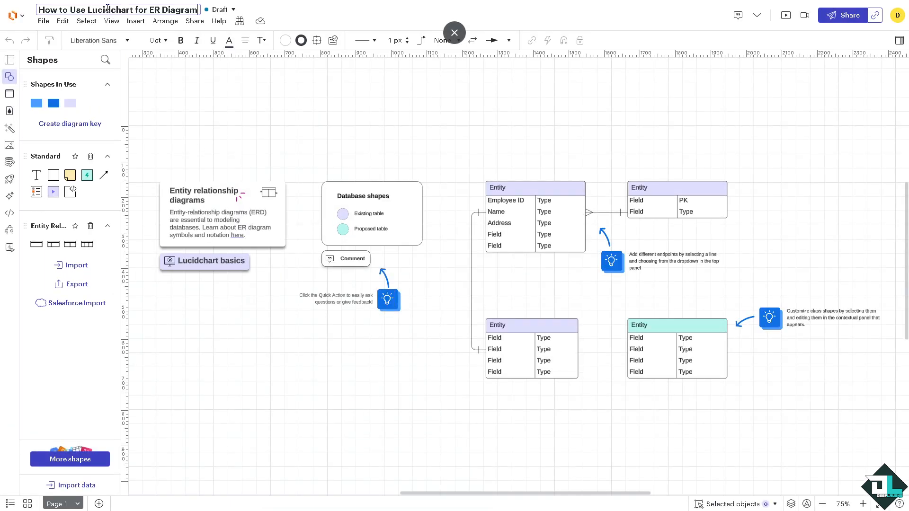
pyautogui.press('Return')
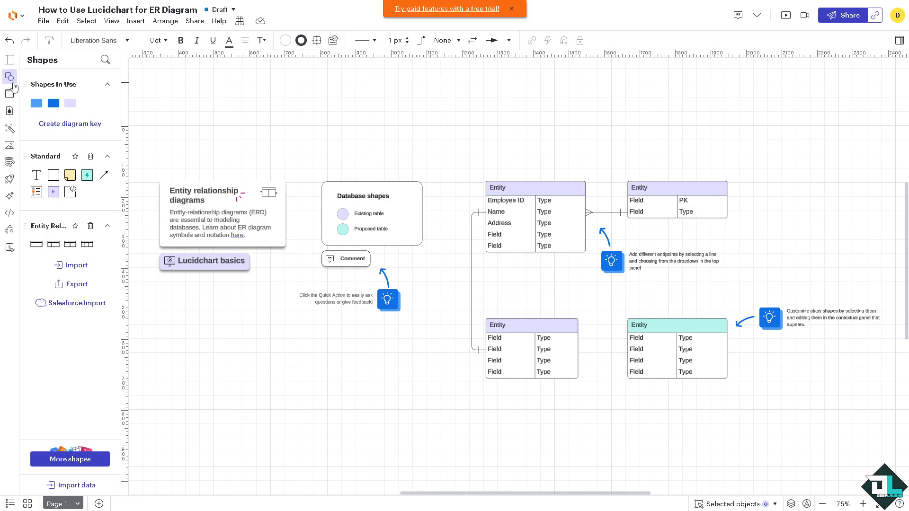
pyautogui.click(512, 9)
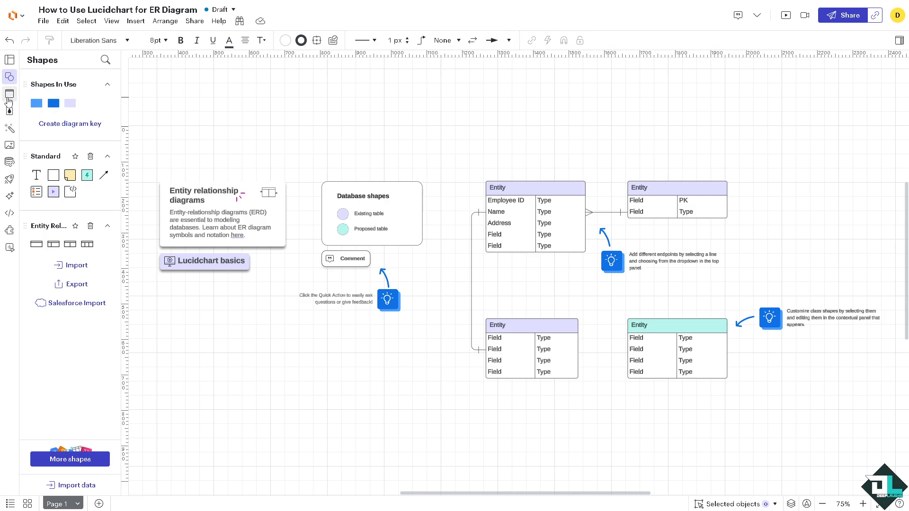
# - Upload the "How to use for ER diagram" image, scale it down and place it above the Entity relationship diagrams card
pyautogui.click(14, 147)
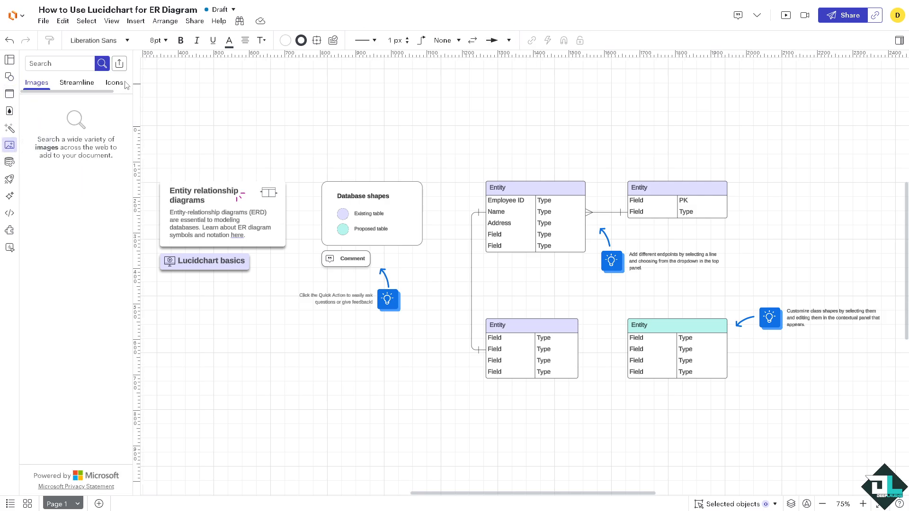
pyautogui.click(119, 63)
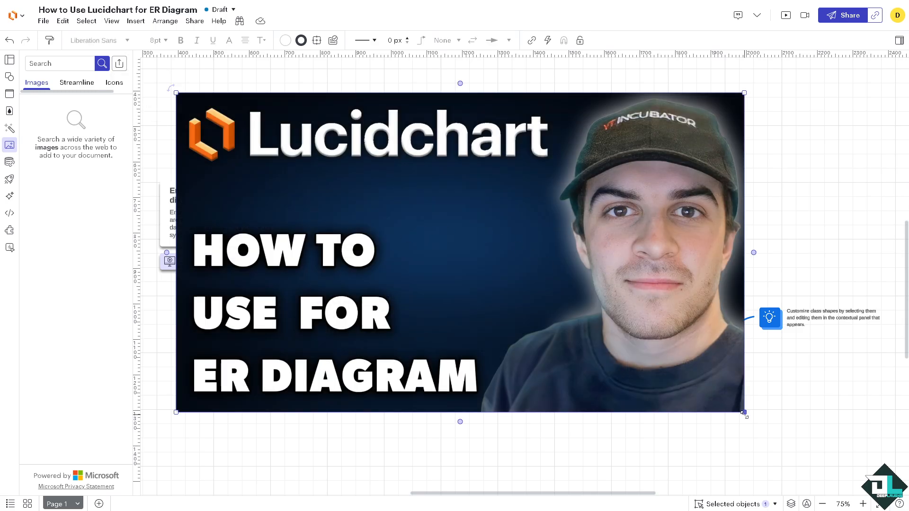
pyautogui.moveTo(744, 414); pyautogui.dragTo(355, 194)
pyautogui.moveTo(295, 165); pyautogui.dragTo(459, 84)
pyautogui.moveTo(400, 151); pyautogui.dragTo(395, 175)
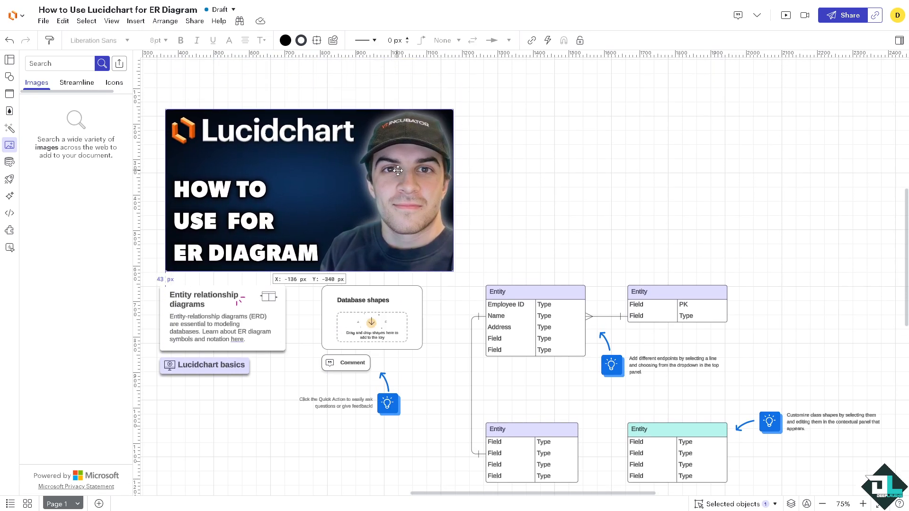
pyautogui.moveTo(458, 106); pyautogui.dragTo(462, 104)
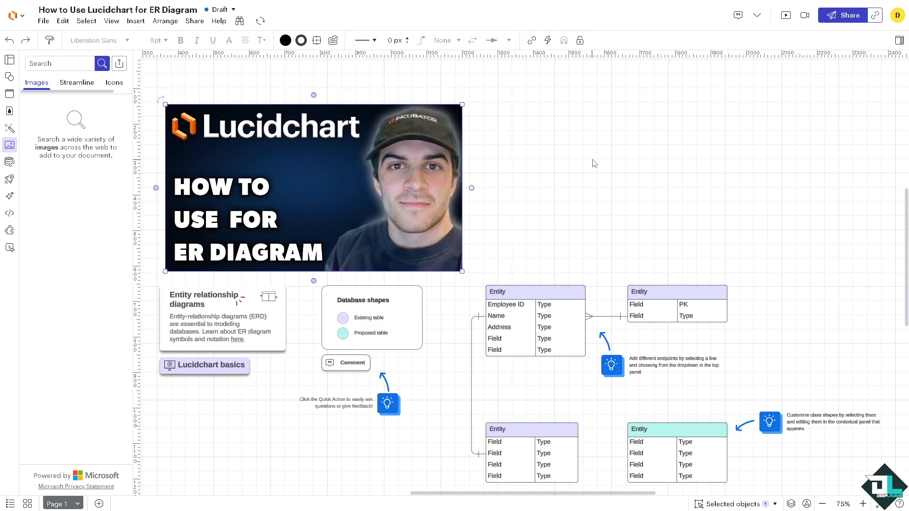
# - Set the canvas background color to light purple in the document settings and close them
pyautogui.rightClick(589, 161)
pyautogui.click(635, 294)
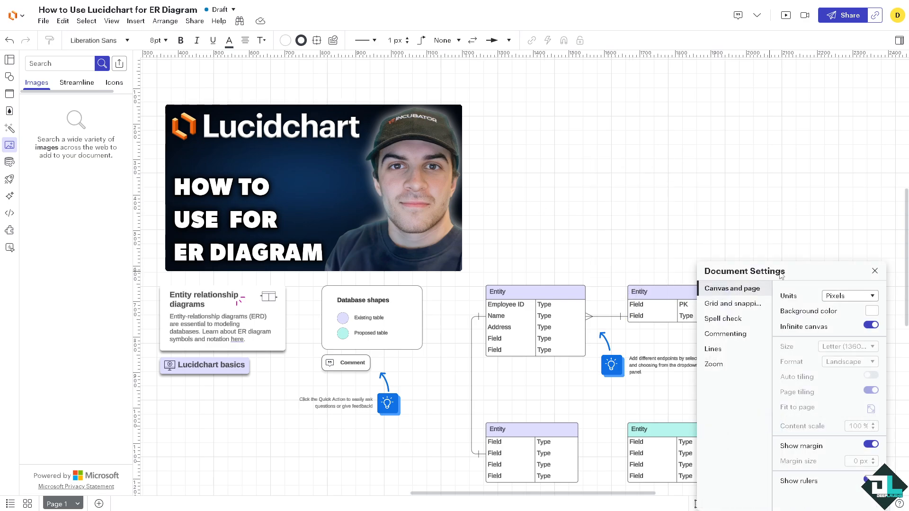
pyautogui.moveTo(781, 274); pyautogui.dragTo(605, 14)
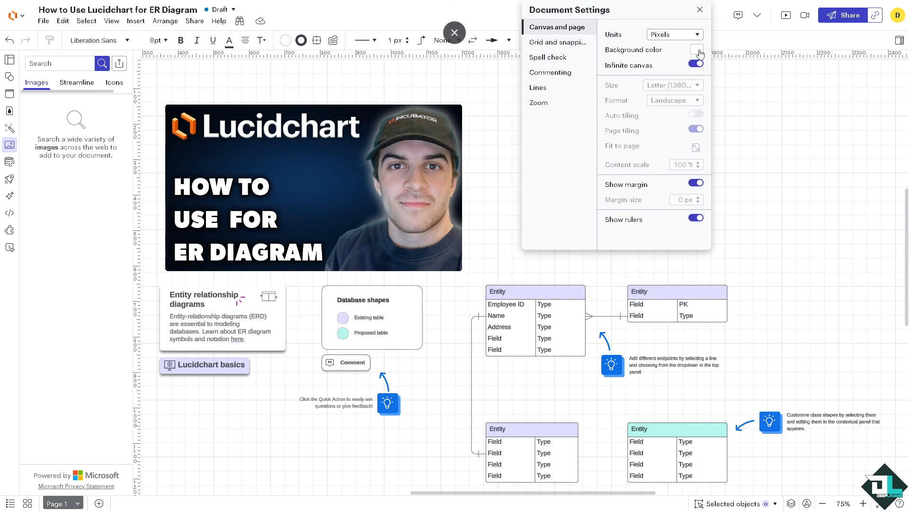
pyautogui.click(700, 53)
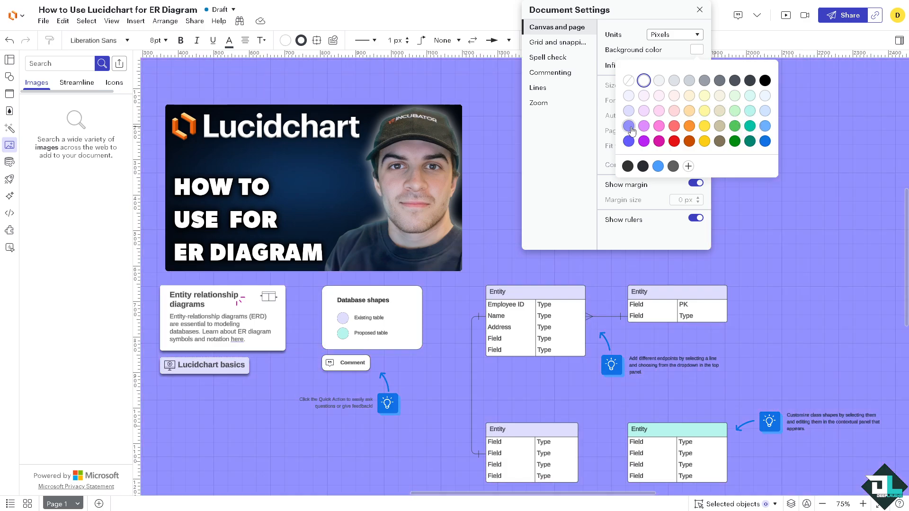
pyautogui.click(629, 126)
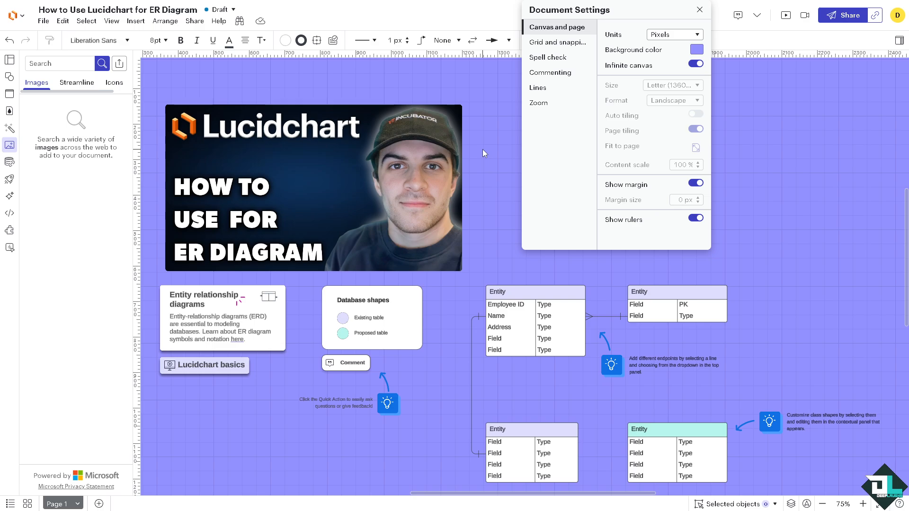
pyautogui.click(699, 9)
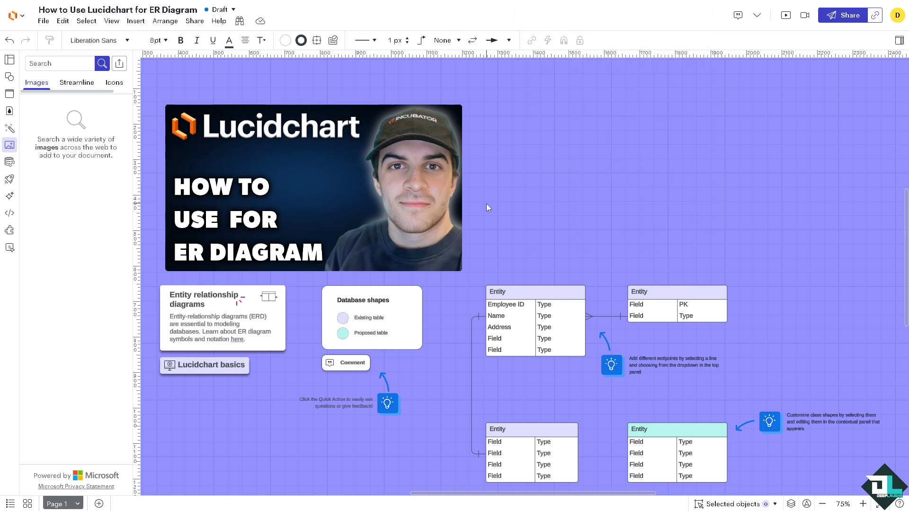
# - Search the shape library for "ER"
pyautogui.click(270, 266)
pyautogui.click(9, 78)
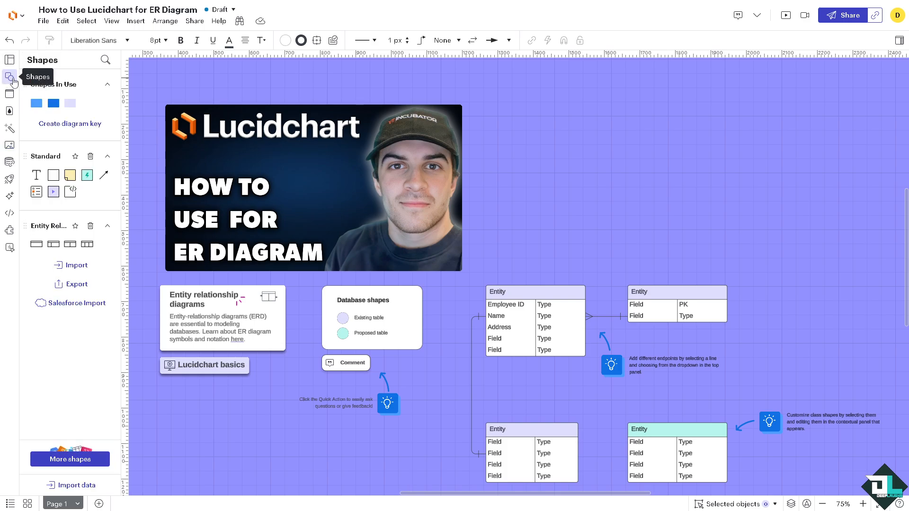
pyautogui.click(106, 61)
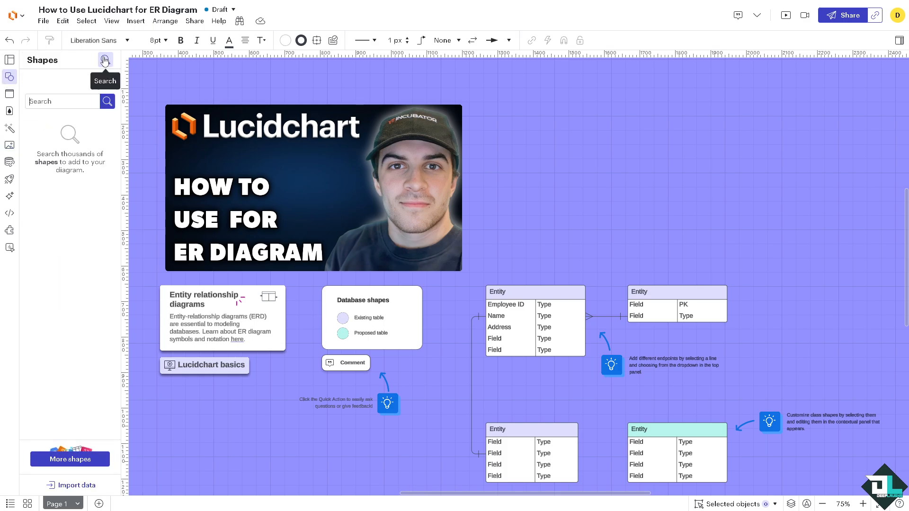
pyautogui.write('ER')
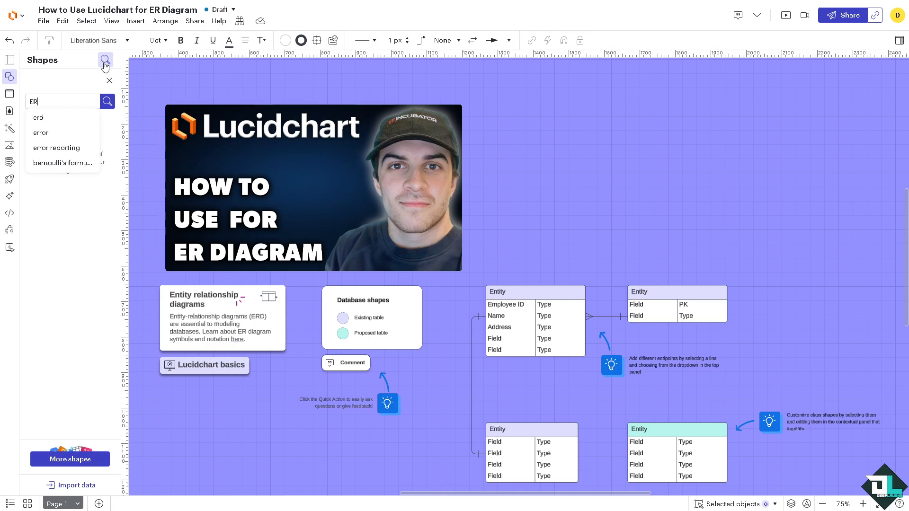
pyautogui.click(107, 101)
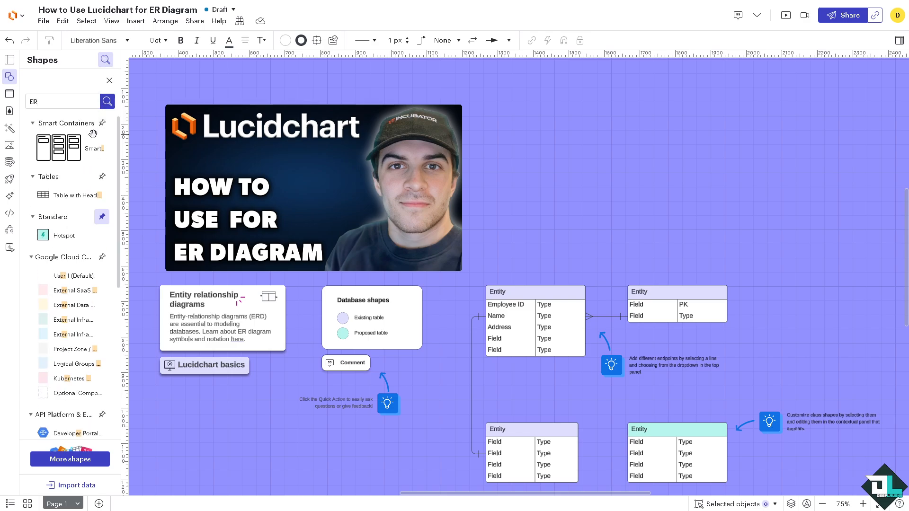
# - Search the shape library for "entity relationship" using the suggested term
pyautogui.click(72, 100)
pyautogui.write('Enti')
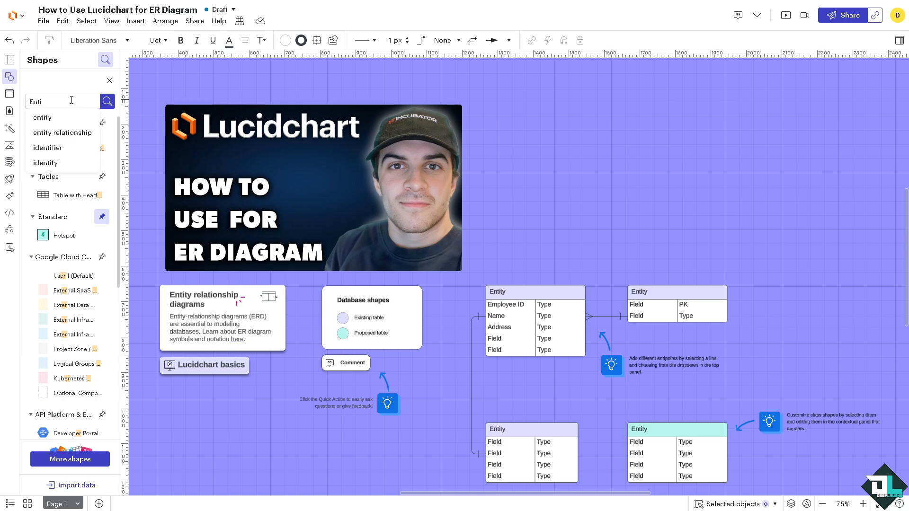
pyautogui.click(56, 133)
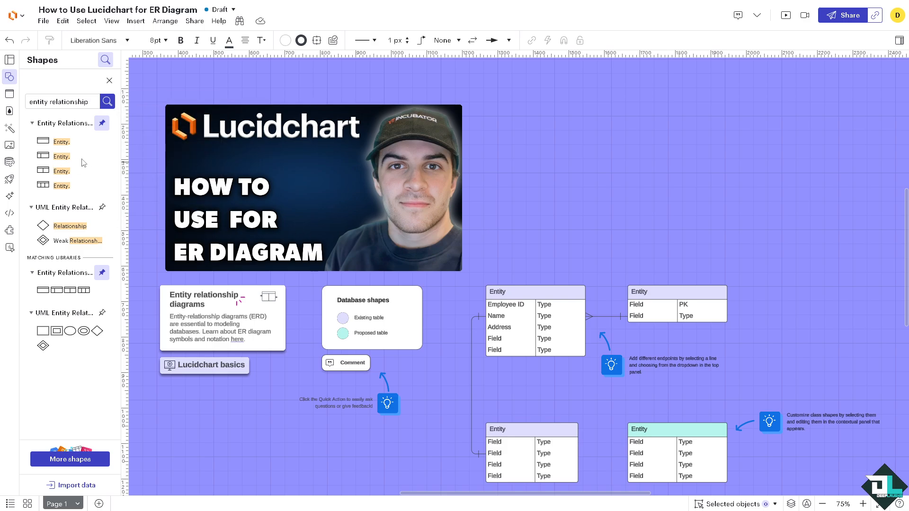
# - Place an Entity shape beside the Lucidchart image and change it to the three-column variant with Key, Field and Type
pyautogui.moveTo(50, 142)
pyautogui.moveTo(50, 141); pyautogui.dragTo(522, 133)
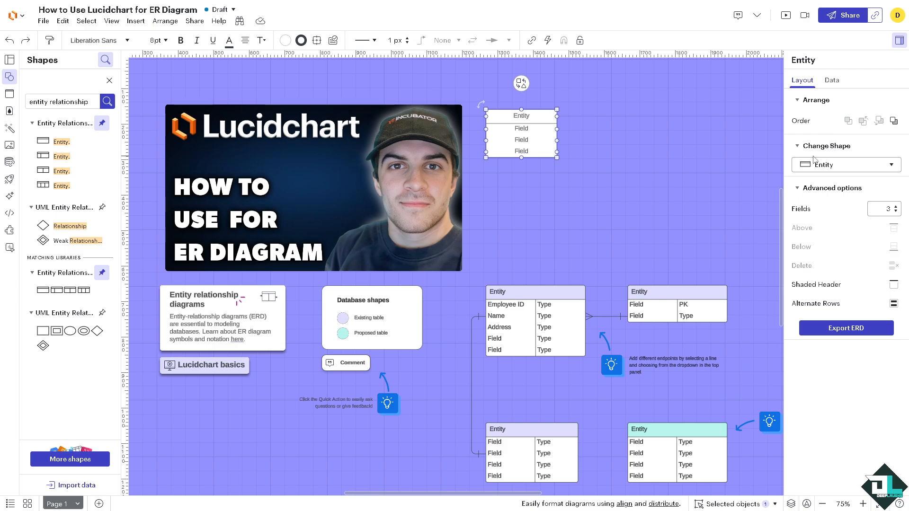
pyautogui.click(832, 167)
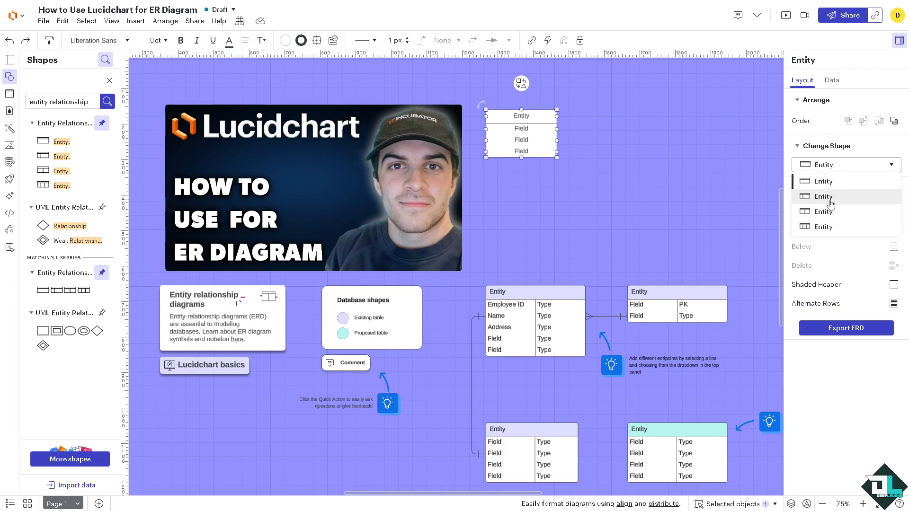
pyautogui.click(834, 196)
pyautogui.click(832, 165)
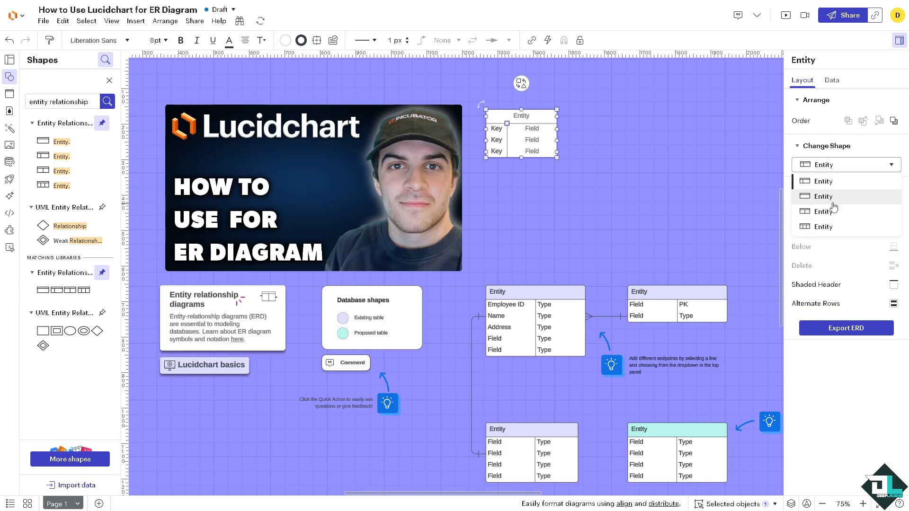
pyautogui.click(829, 188)
pyautogui.click(836, 167)
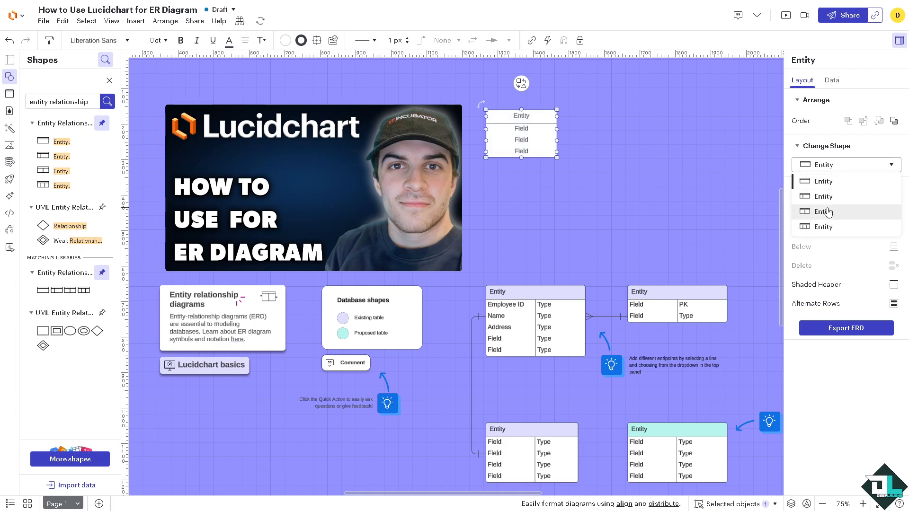
pyautogui.click(826, 211)
pyautogui.click(850, 169)
pyautogui.click(834, 227)
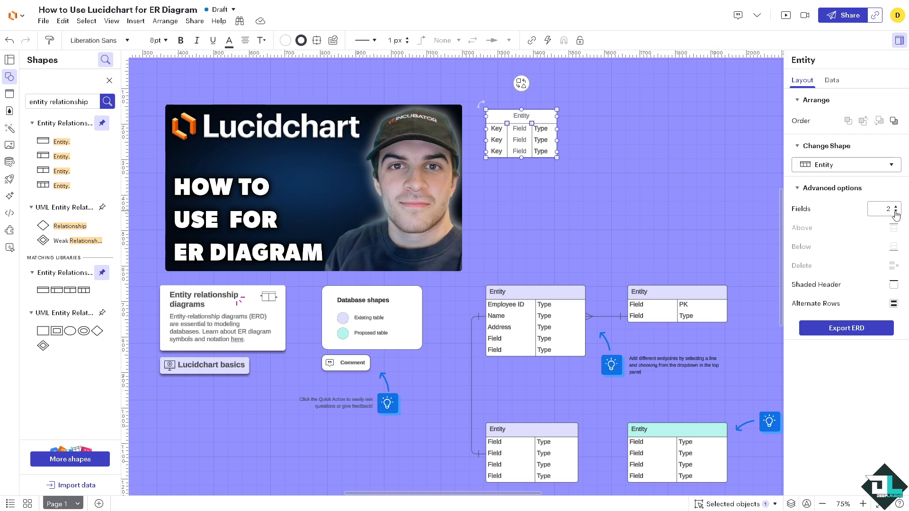
# - Reduce the new entity to 1 field and give it a green shaded header
pyautogui.click(896, 212)
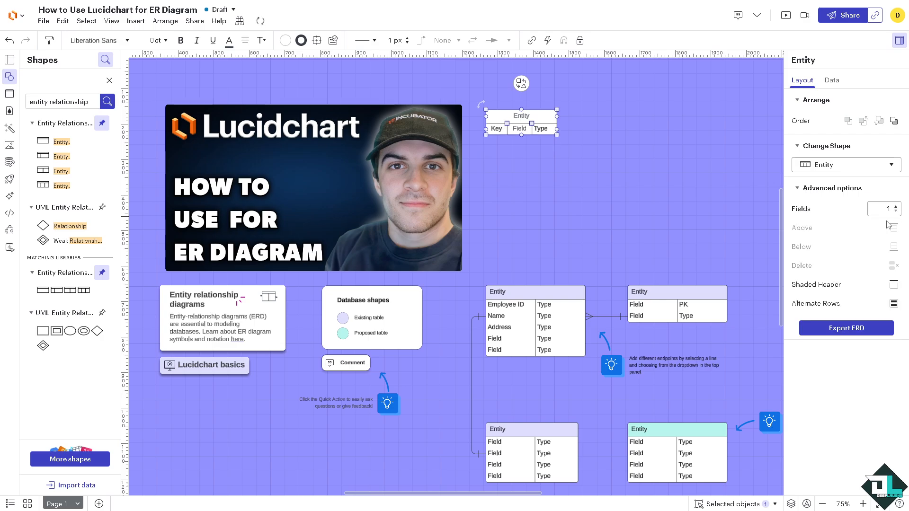
pyautogui.click(894, 285)
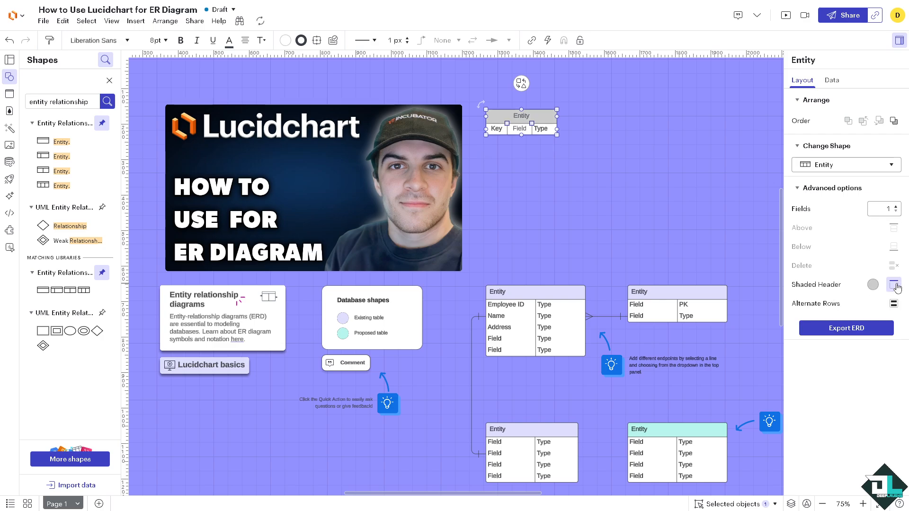
pyautogui.click(873, 285)
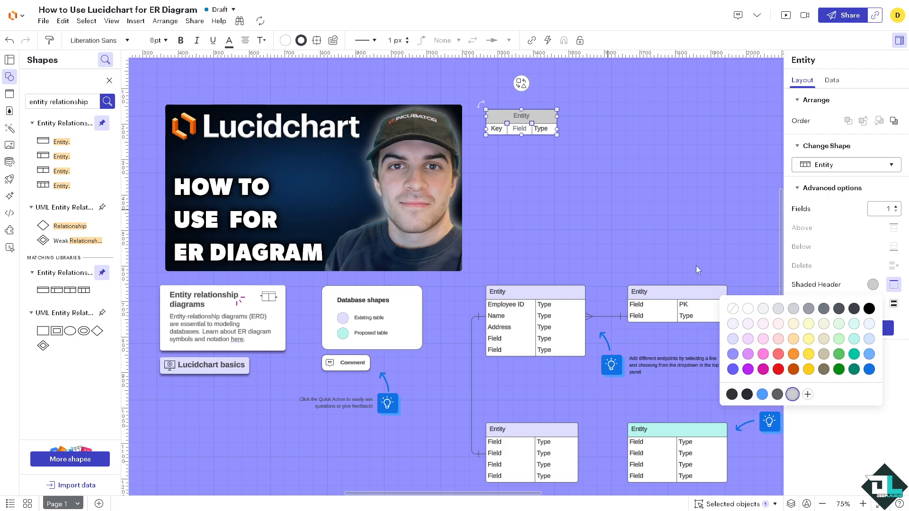
pyautogui.click(778, 370)
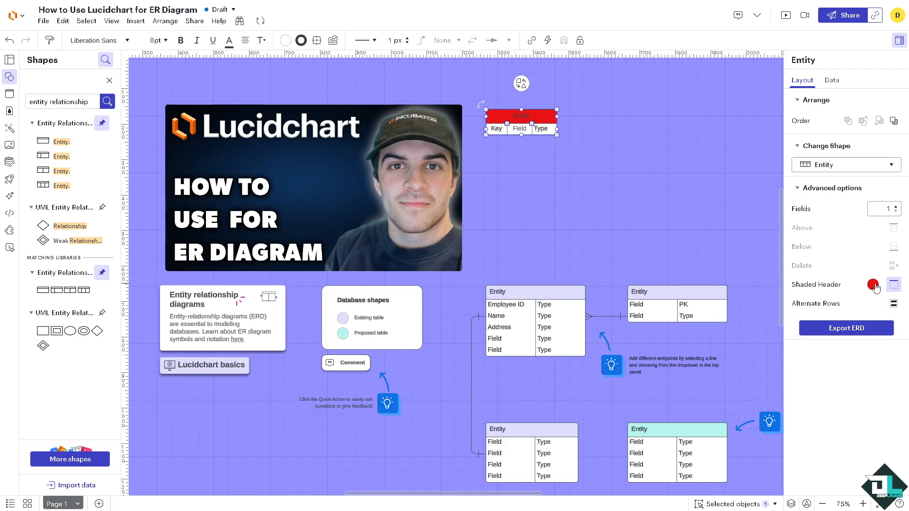
pyautogui.click(873, 284)
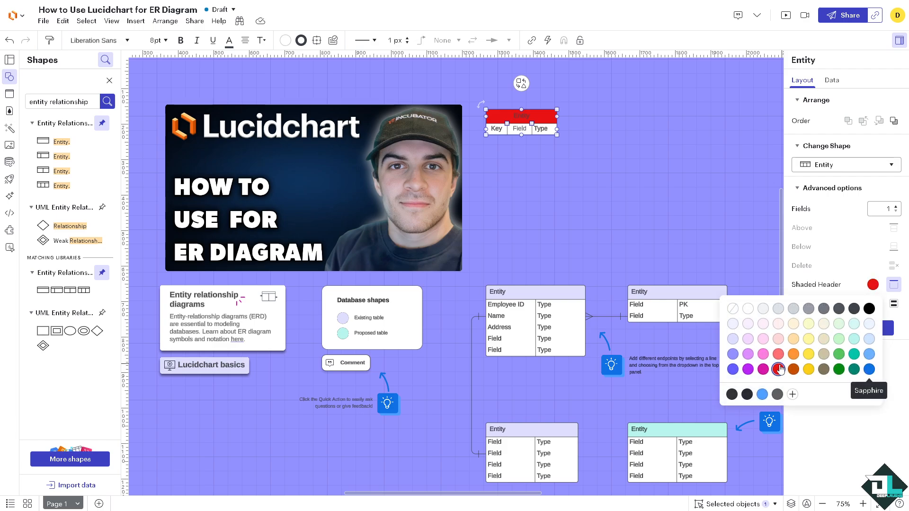
pyautogui.click(839, 370)
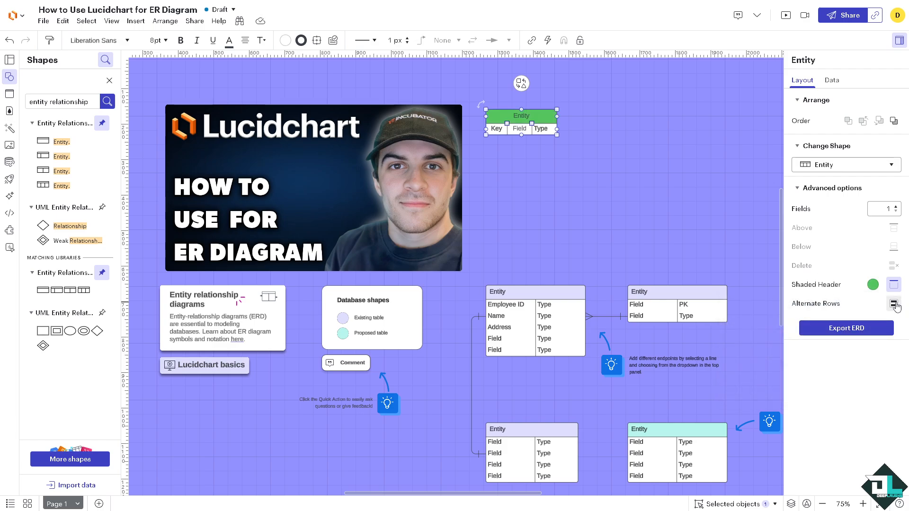
# - Enable alternate row shading on the new entity and set its color to Sapphire blue
pyautogui.click(894, 305)
pyautogui.click(873, 303)
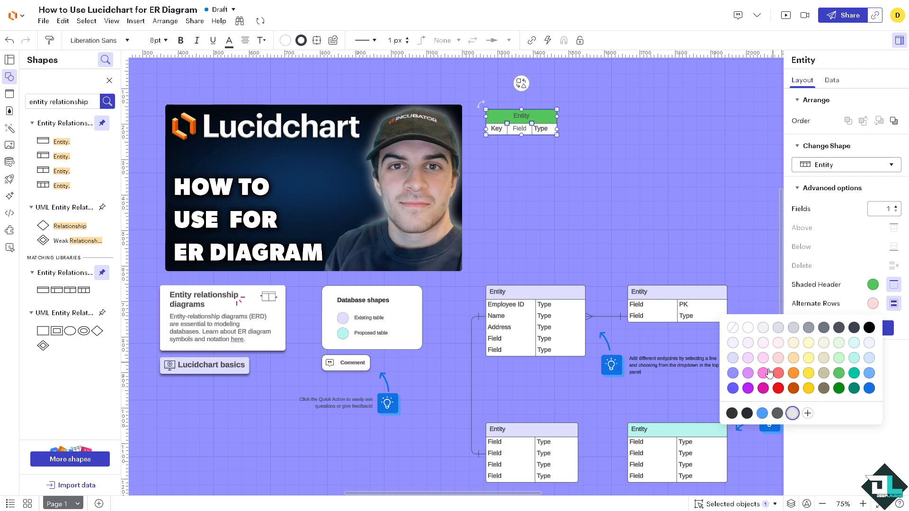
pyautogui.click(869, 388)
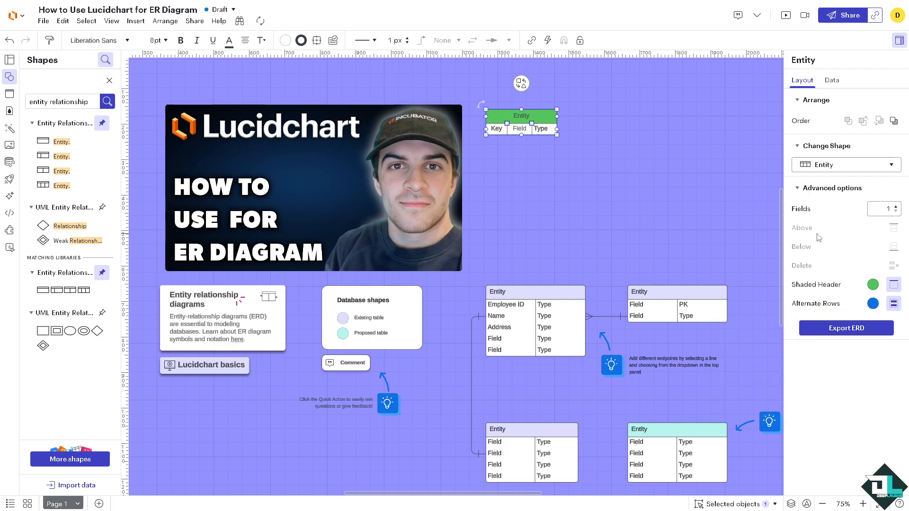
# - View the MySQL export commands for the new entity and close the export
pyautogui.click(855, 329)
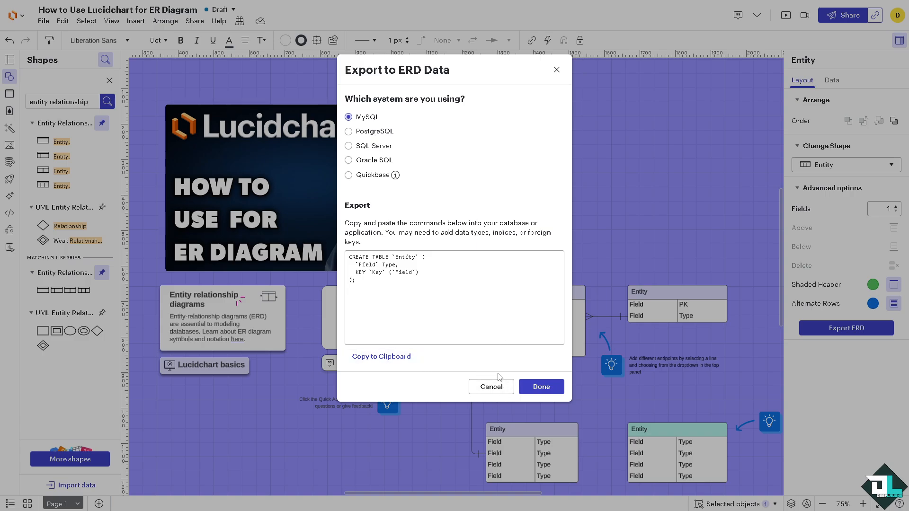
pyautogui.click(545, 390)
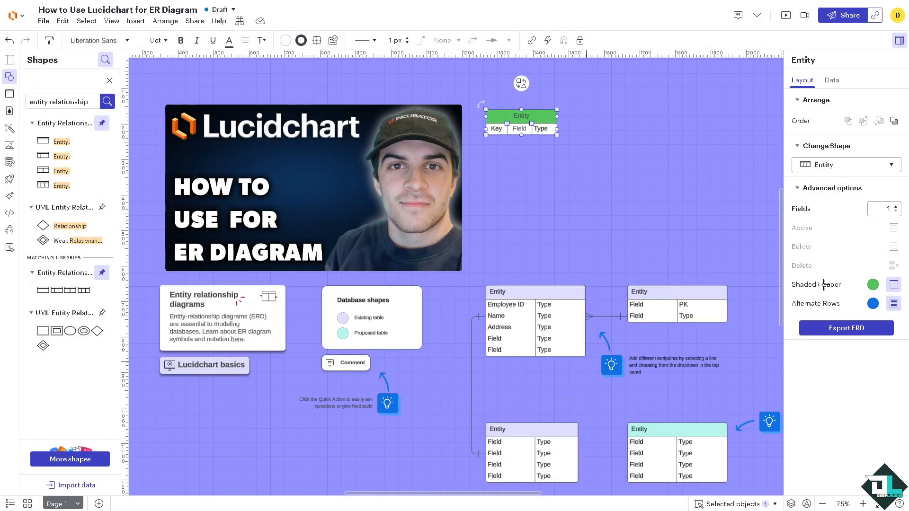
# - Add two custom data fields to the green-headed entity and name them DEEP and LAUGHS
pyautogui.click(831, 80)
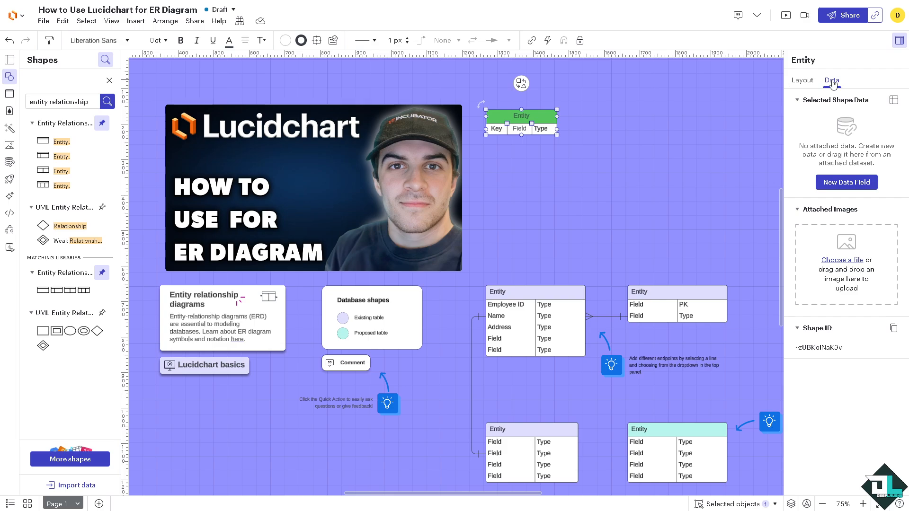
pyautogui.click(837, 190)
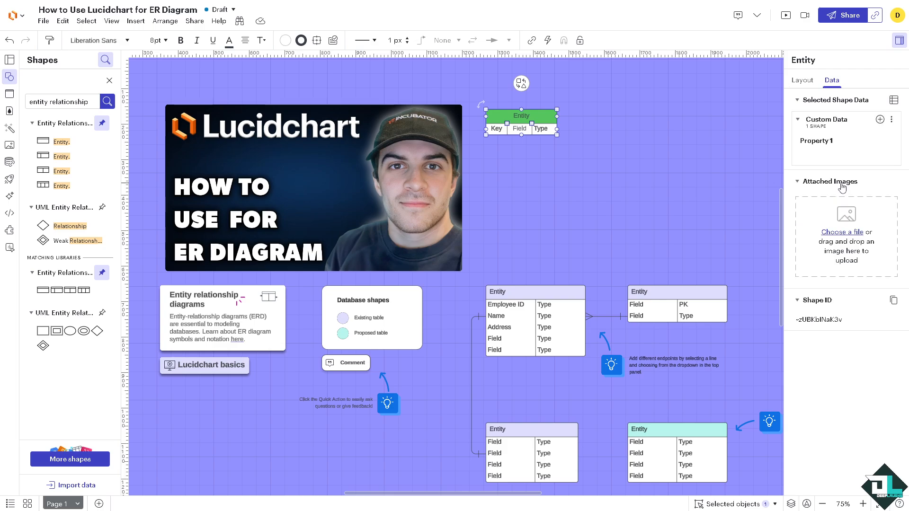
pyautogui.click(833, 120)
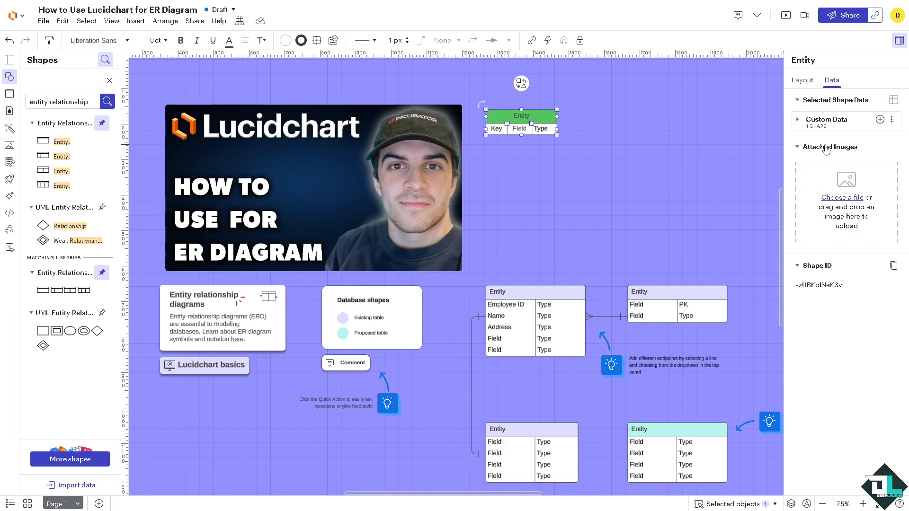
pyautogui.click(891, 121)
pyautogui.click(866, 134)
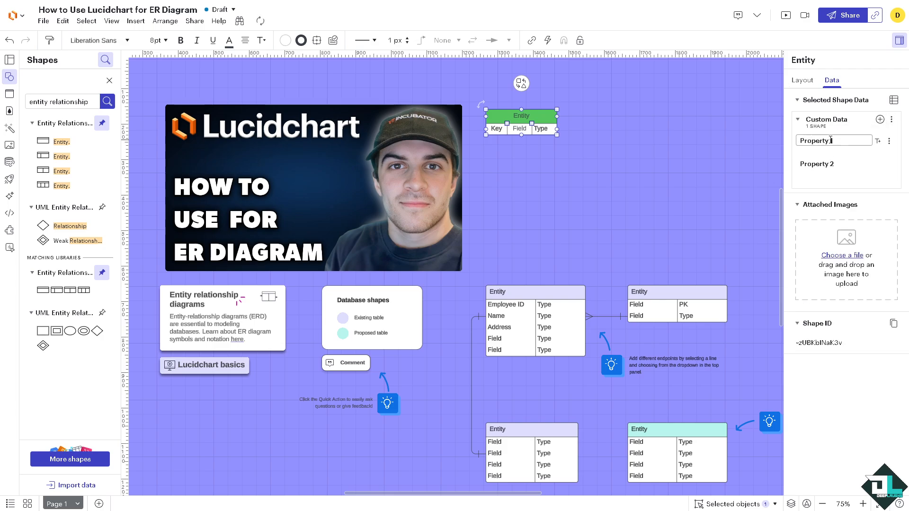
pyautogui.doubleClick(842, 141)
pyautogui.write('DEEP')
pyautogui.doubleClick(821, 162)
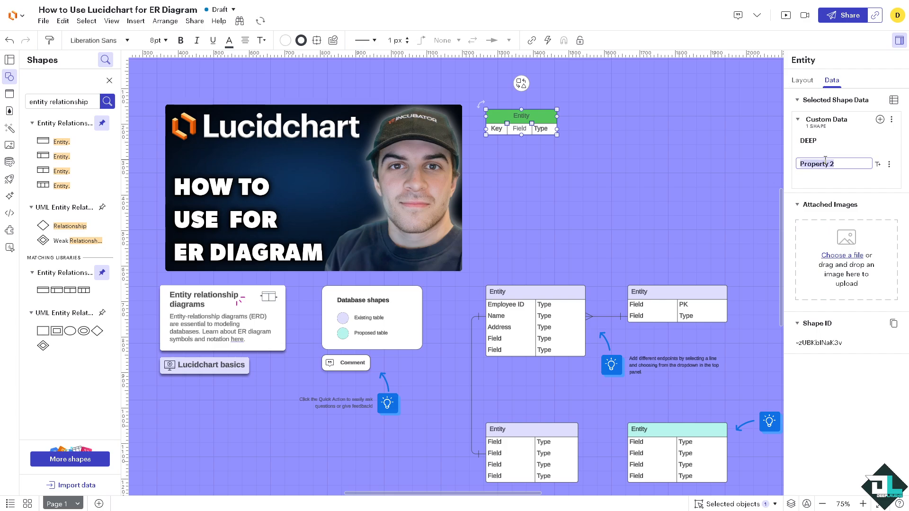
pyautogui.write('LAUGHS')
# - Attach the image DL thumbnail.png to the green-headed entity
pyautogui.click(826, 189)
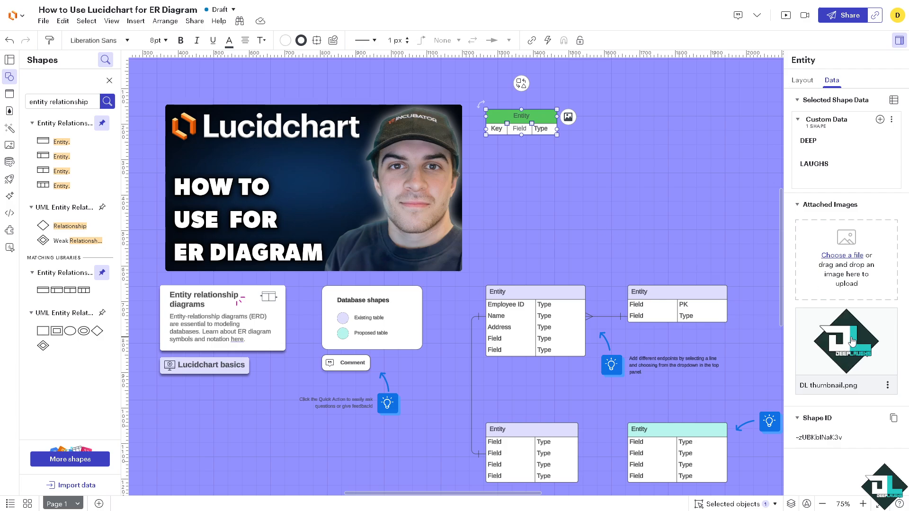
pyautogui.moveTo(847, 352); pyautogui.dragTo(556, 161)
# - Clear the current shape search and search the shape library for "connector"
pyautogui.click(109, 80)
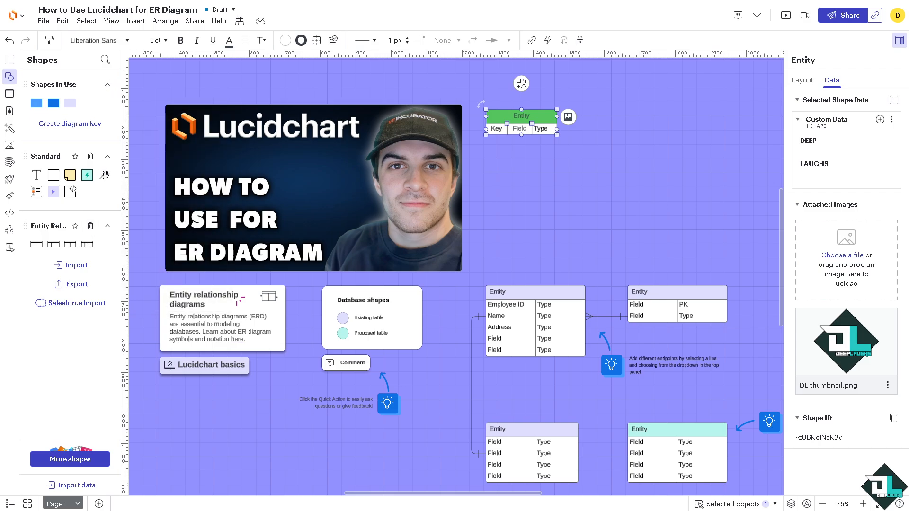
pyautogui.click(105, 60)
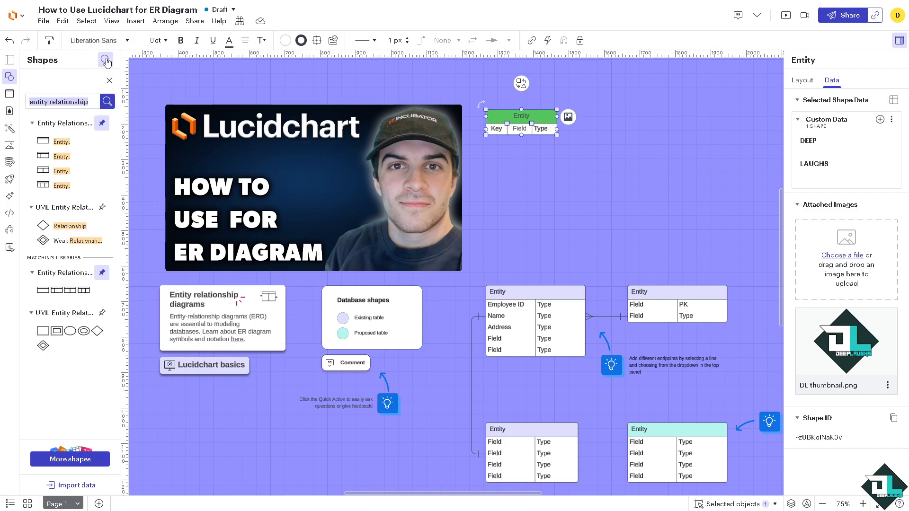
pyautogui.write('connector')
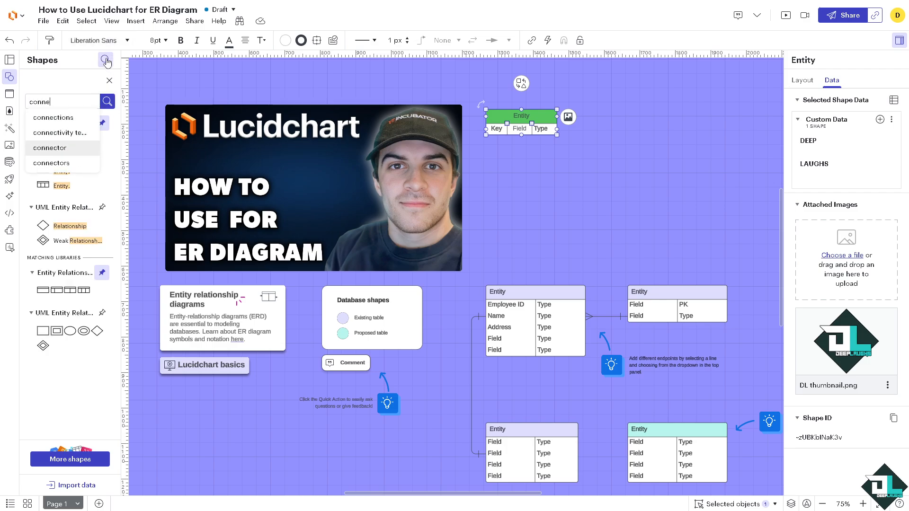
pyautogui.press('Return')
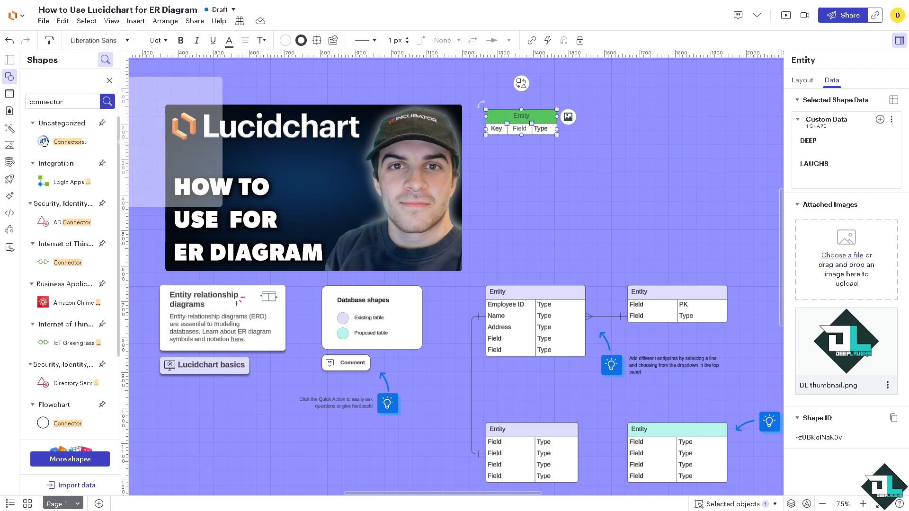
# - Place a Connectors shape between the two information cards and a Logic Apps Custom Connector before the Employee ID entity
pyautogui.moveTo(60, 145); pyautogui.dragTo(300, 305)
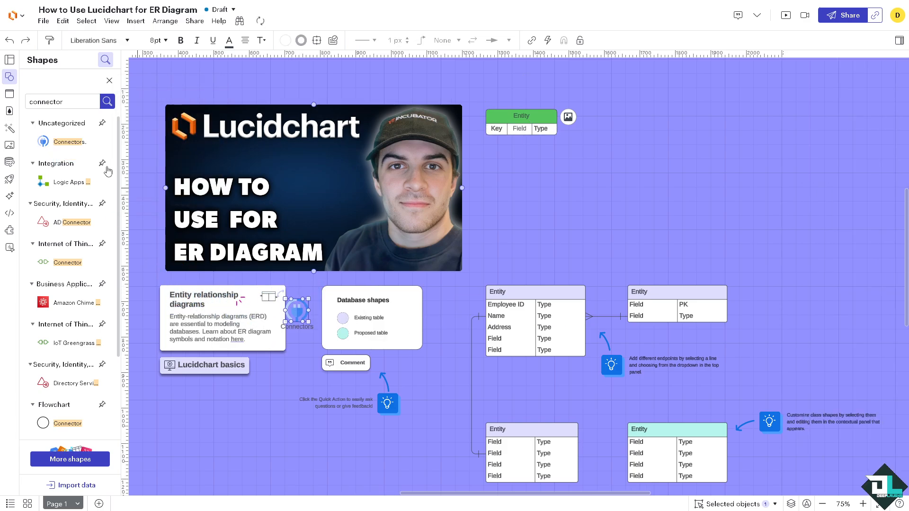
pyautogui.moveTo(59, 182); pyautogui.dragTo(454, 315)
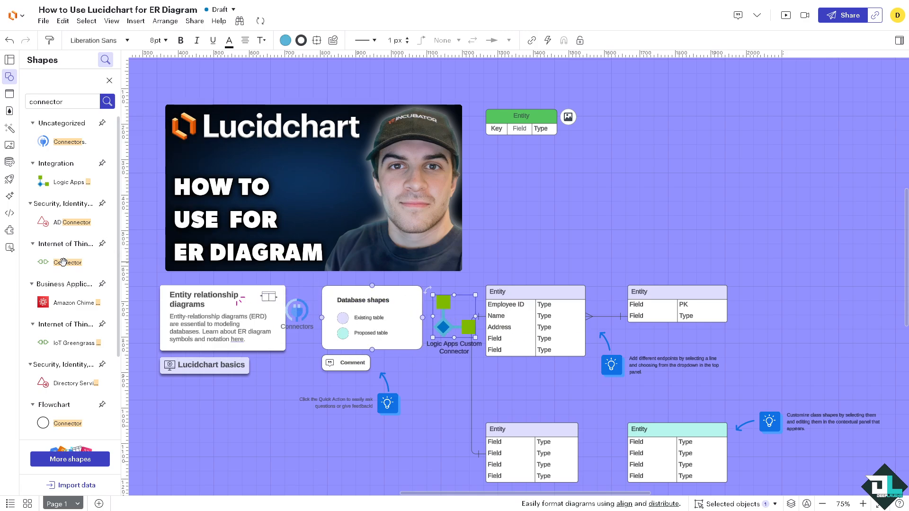
# - Place an Internet of Things Connector between the two upper entity tables and another between the two lower ones
pyautogui.moveTo(63, 262); pyautogui.dragTo(613, 300)
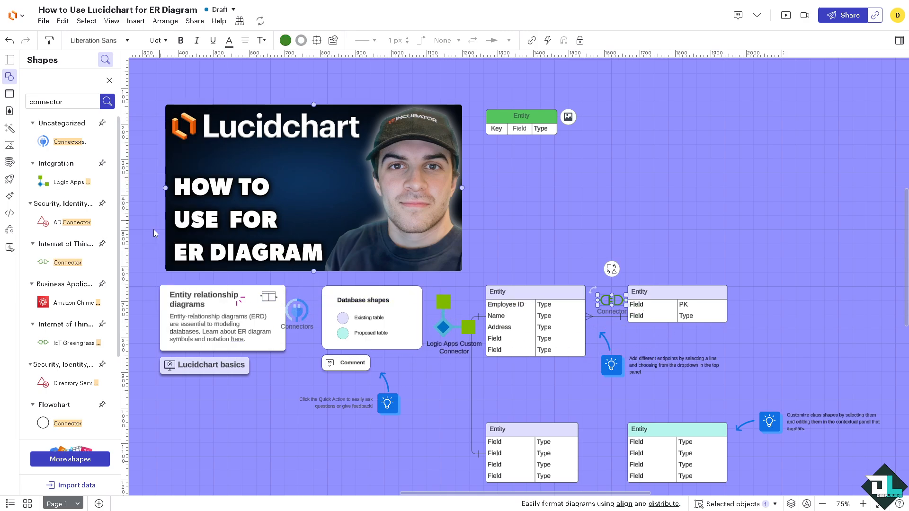
pyautogui.scroll(-5, 154, 229)
pyautogui.moveTo(58, 263); pyautogui.dragTo(401, 346)
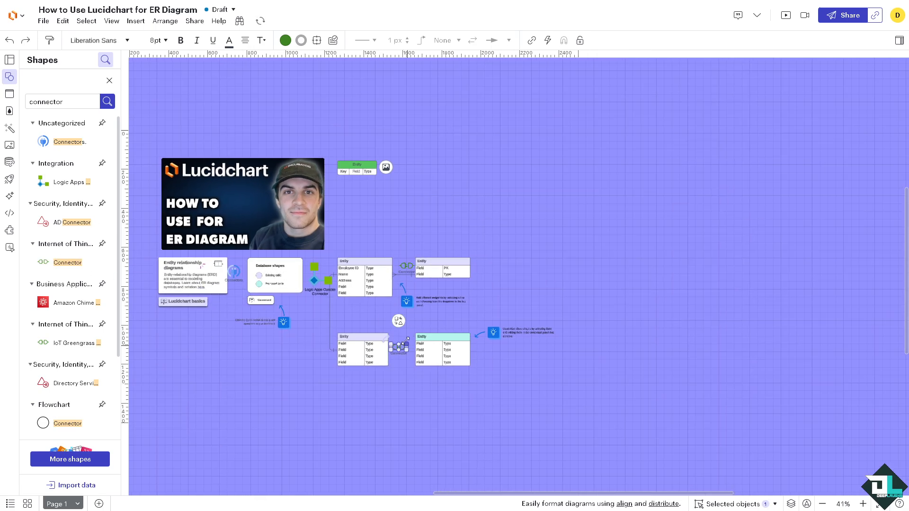
pyautogui.scroll(3, 187, 300)
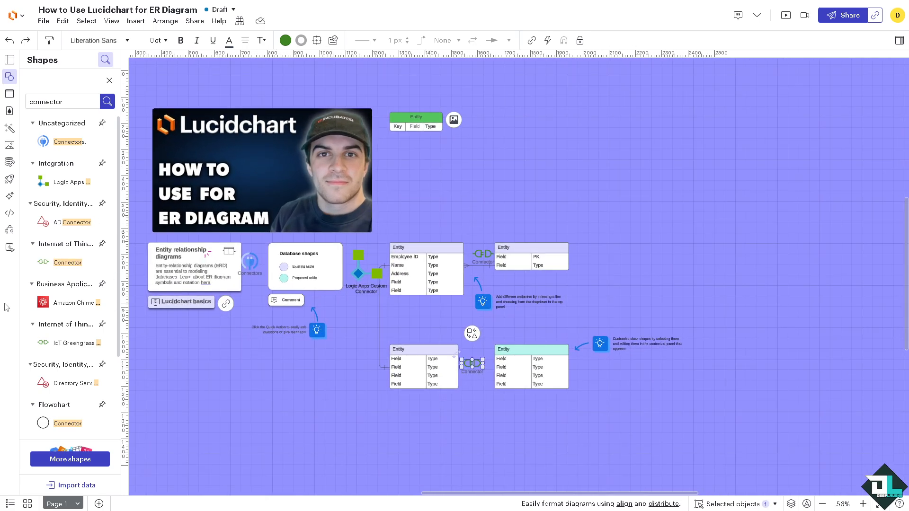
pyautogui.moveTo(63, 307)
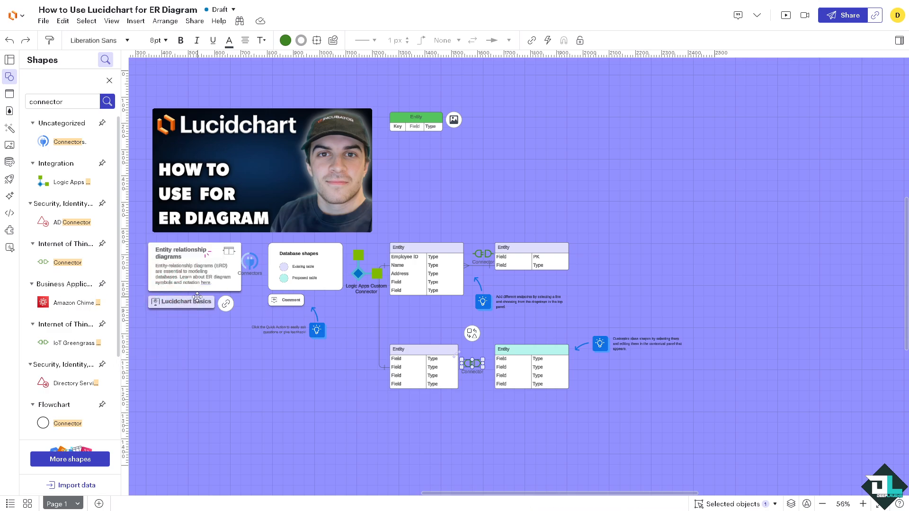
pyautogui.scroll(3, 198, 297)
pyautogui.scroll(-3, 483, 242)
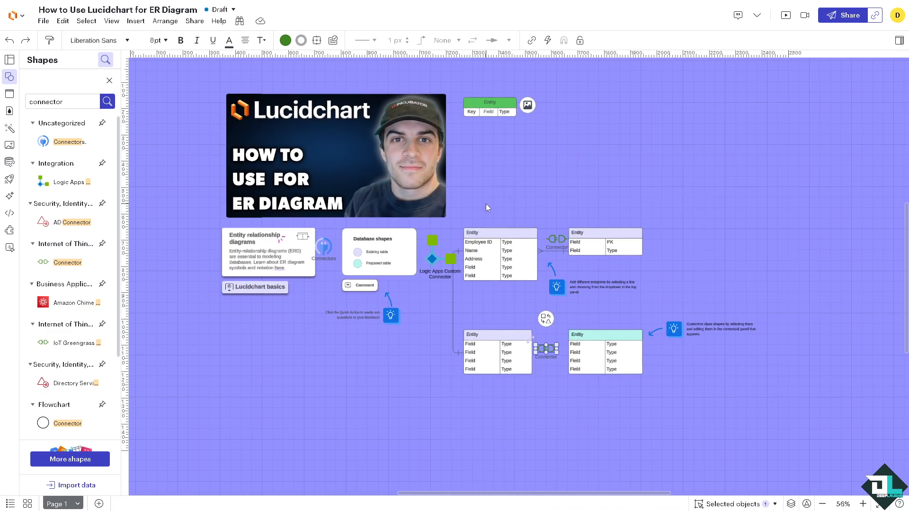
pyautogui.scroll(3, 486, 203)
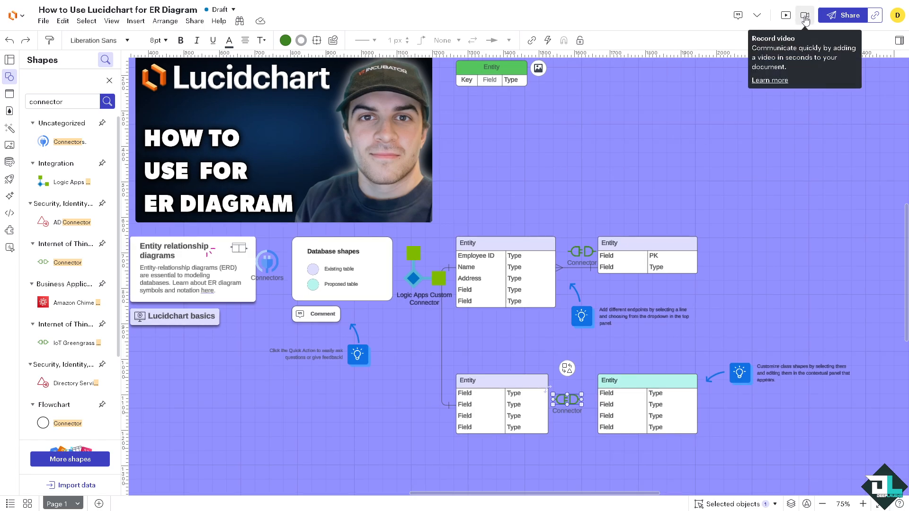
# - Start a presentation of the document and add a new slide framing the selected lower Connector
pyautogui.click(785, 16)
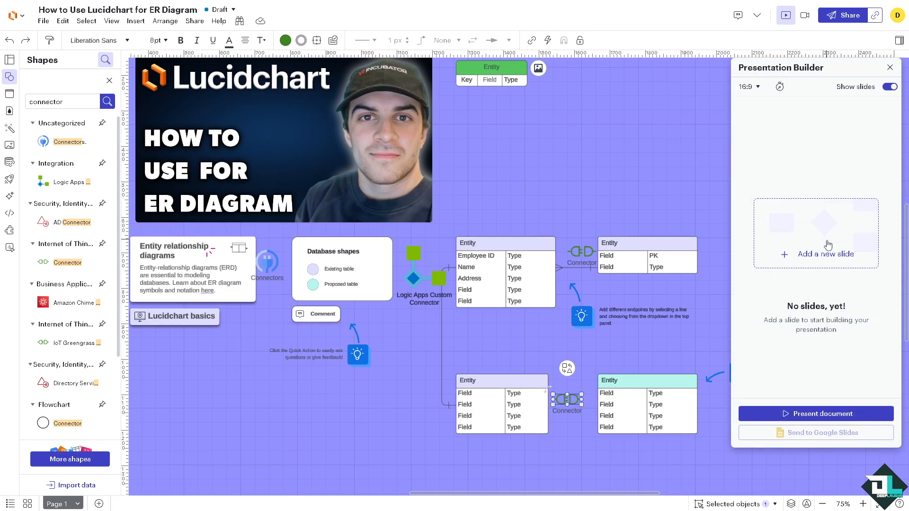
pyautogui.click(826, 255)
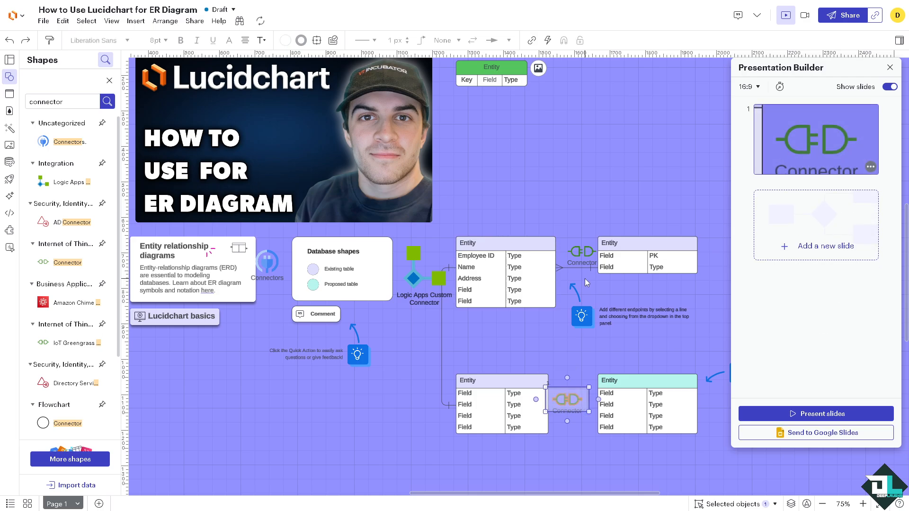
# - Reframe the first slide around the Lucidchart banner image and add a second slide framing the entity diagram beneath it
pyautogui.scroll(-6, 585, 277)
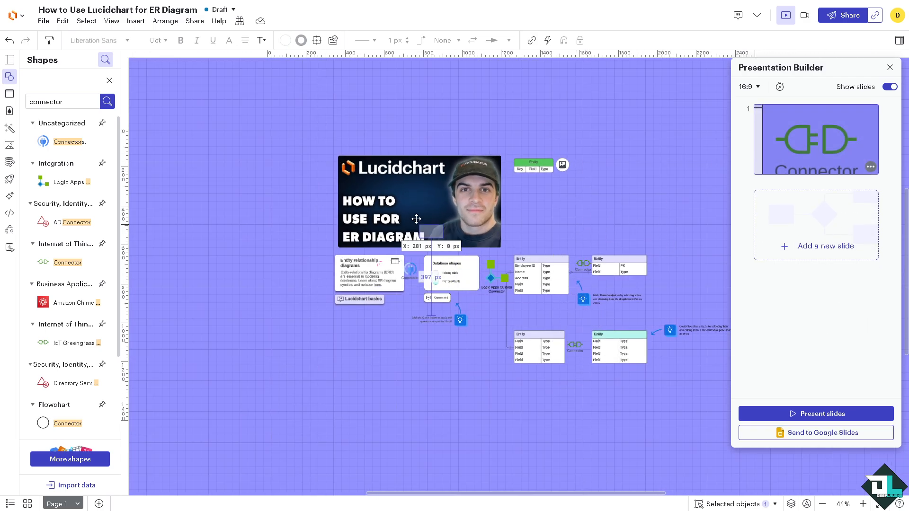
pyautogui.click(357, 163)
pyautogui.moveTo(356, 162); pyautogui.dragTo(680, 393)
pyautogui.click(822, 243)
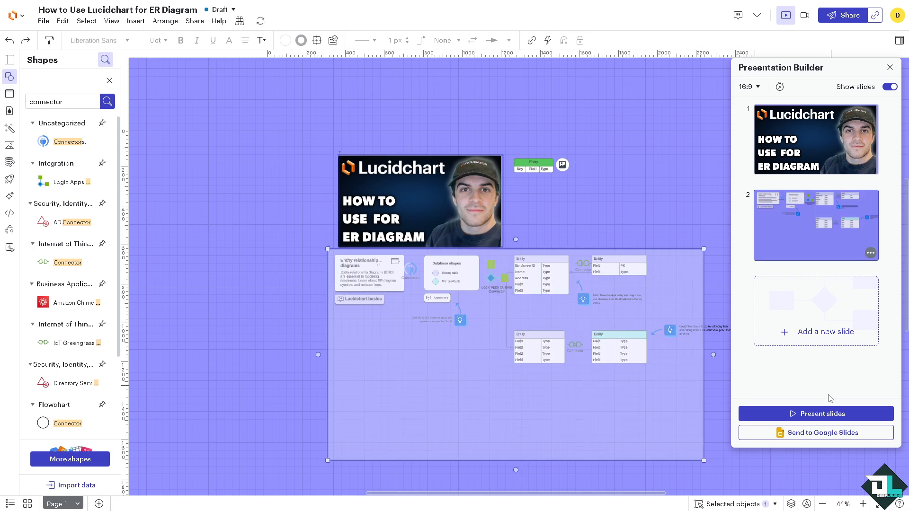
# - Present the slides full screen to check them, and return to the editor
pyautogui.click(822, 413)
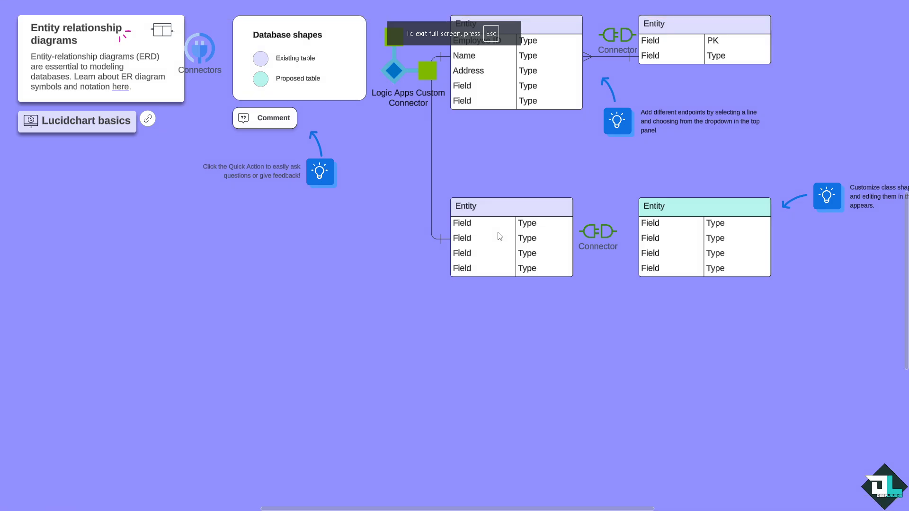
pyautogui.click(498, 232)
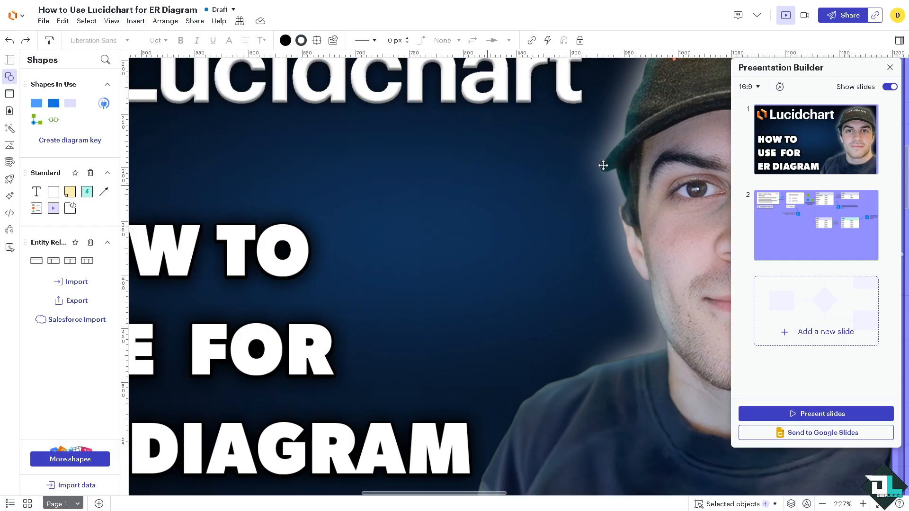
# - Save the document and close the Presentation Builder
pyautogui.click(43, 20)
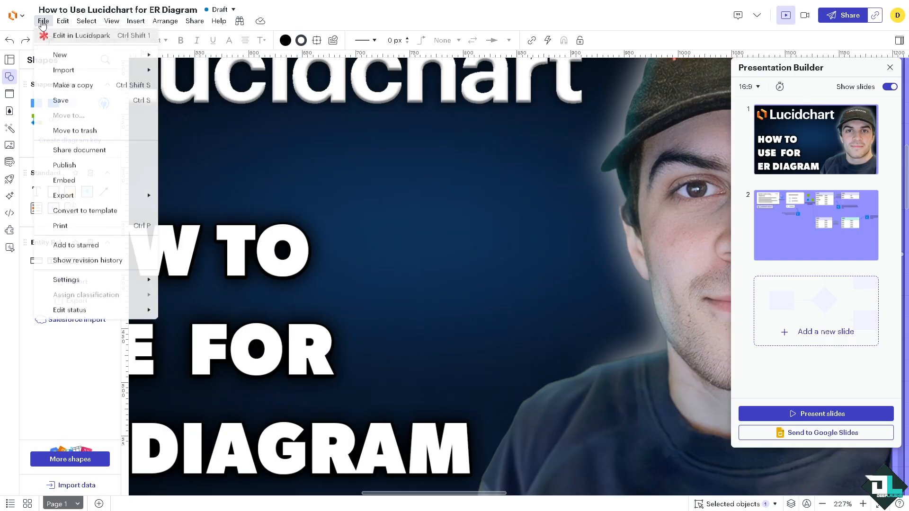
pyautogui.click(81, 103)
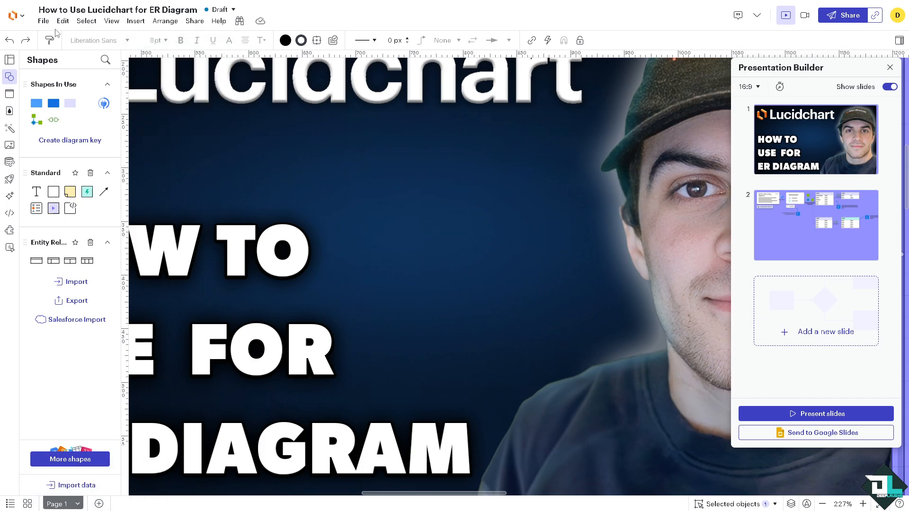
pyautogui.click(890, 68)
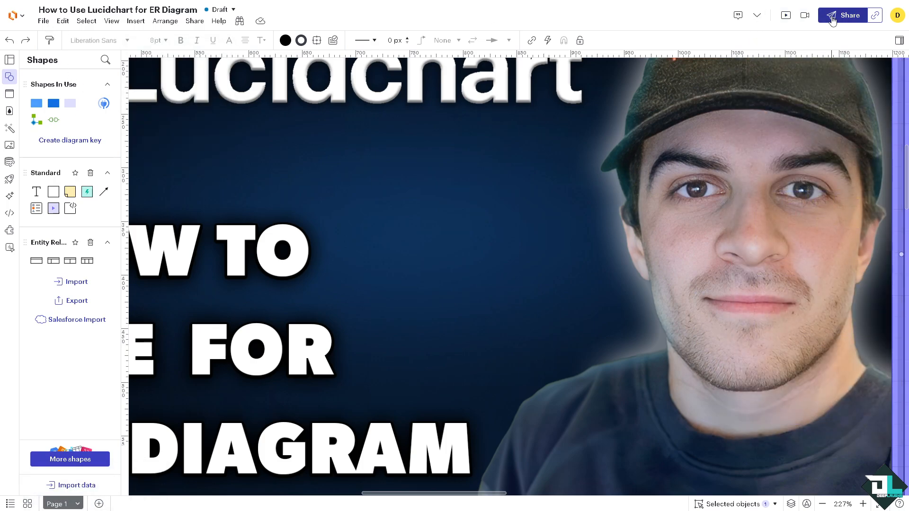
# - Review the individual access levels for sharing the document and turn on its shareable link
pyautogui.scroll(-3, 499, 247)
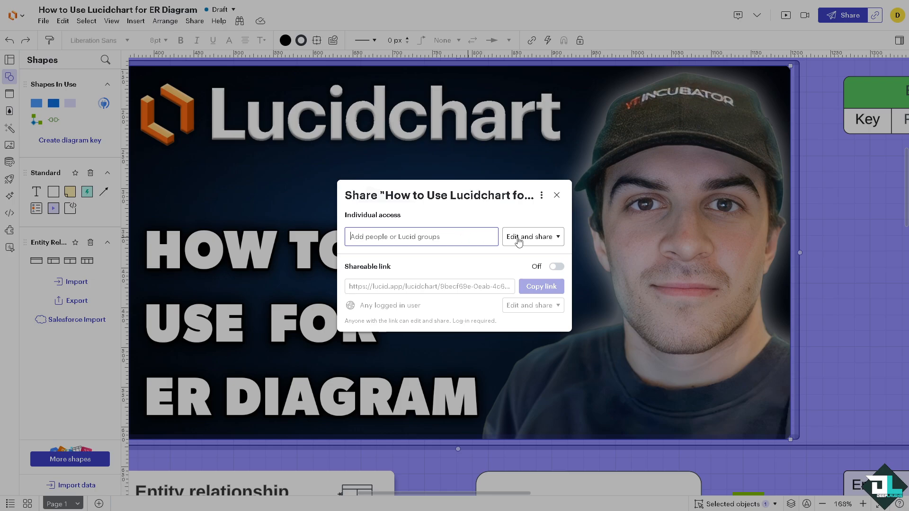
pyautogui.click(554, 238)
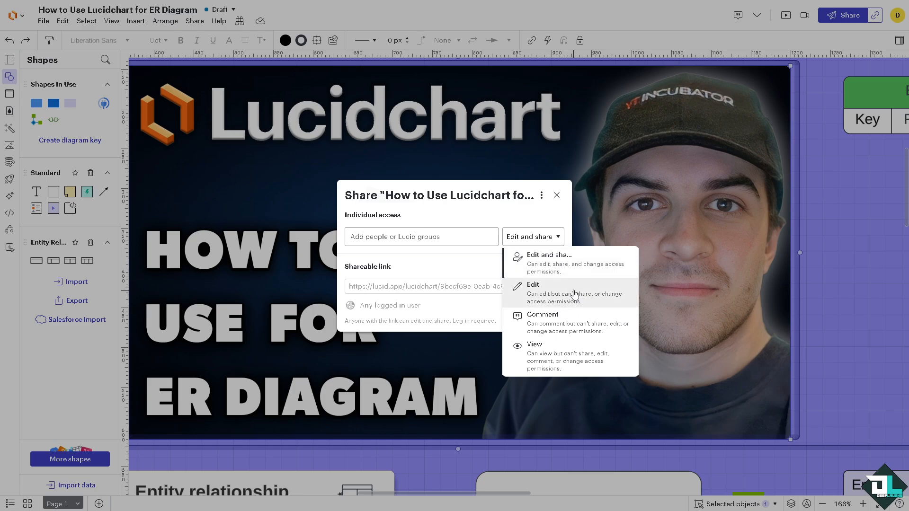
pyautogui.click(425, 304)
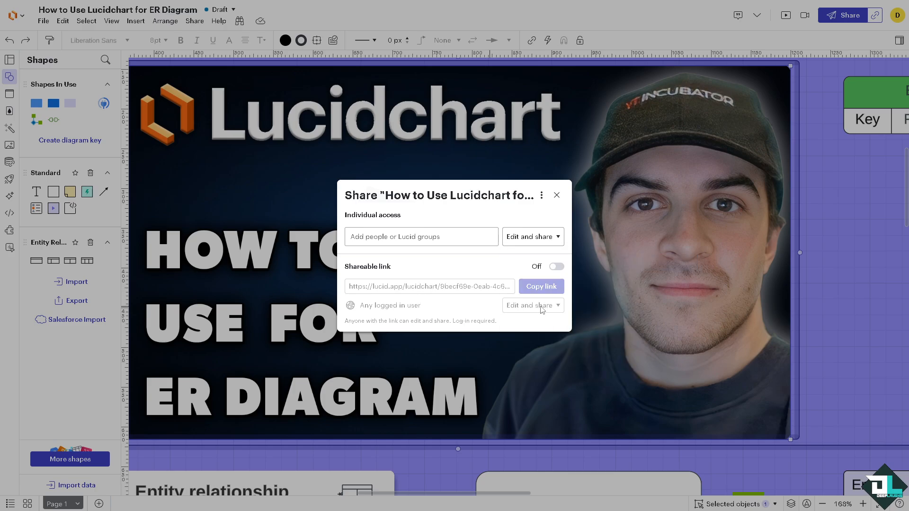
pyautogui.click(556, 267)
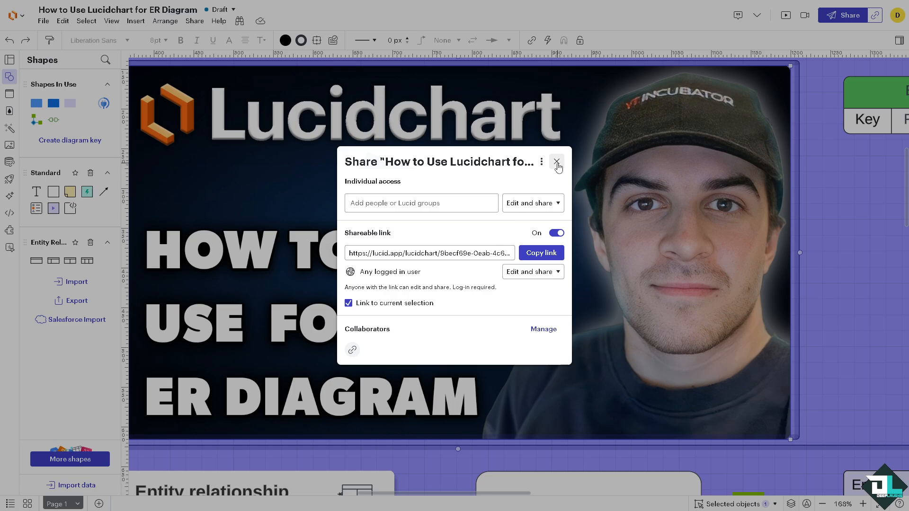
pyautogui.click(556, 163)
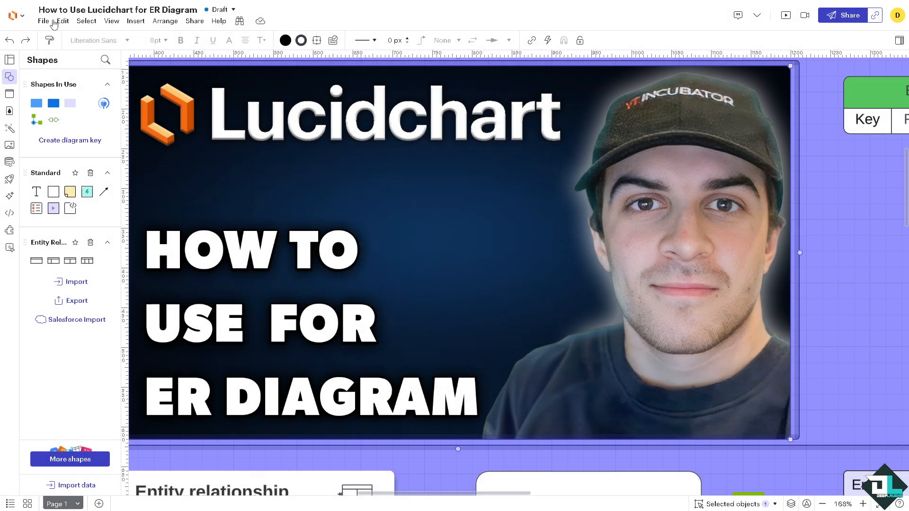
# - Convert the document to a Database diagrams template described as "How to Use Lucidchart for ER Diagram", disallowing template users from locking/unlocking objects
pyautogui.click(43, 20)
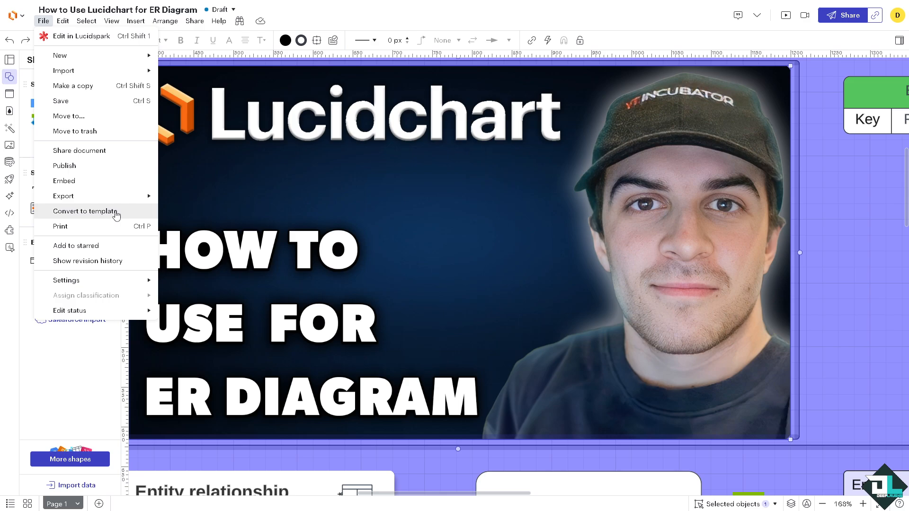
pyautogui.click(115, 215)
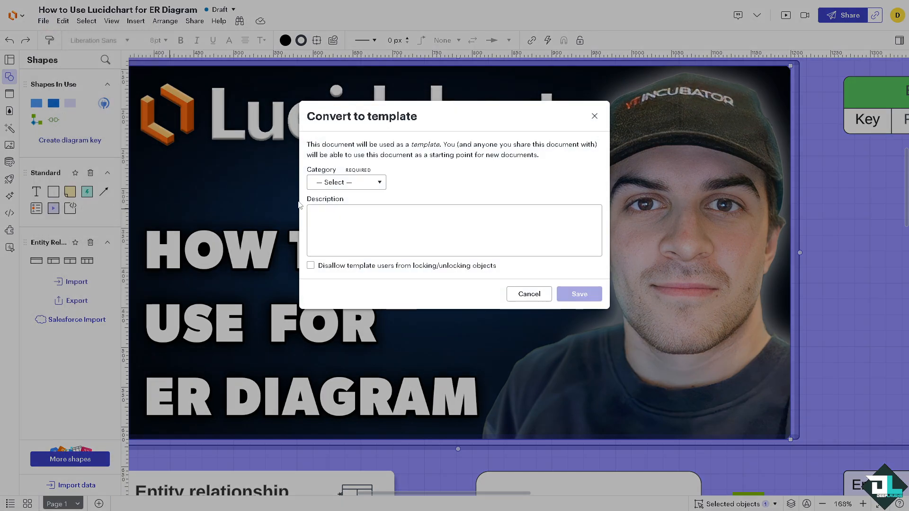
pyautogui.click(370, 190)
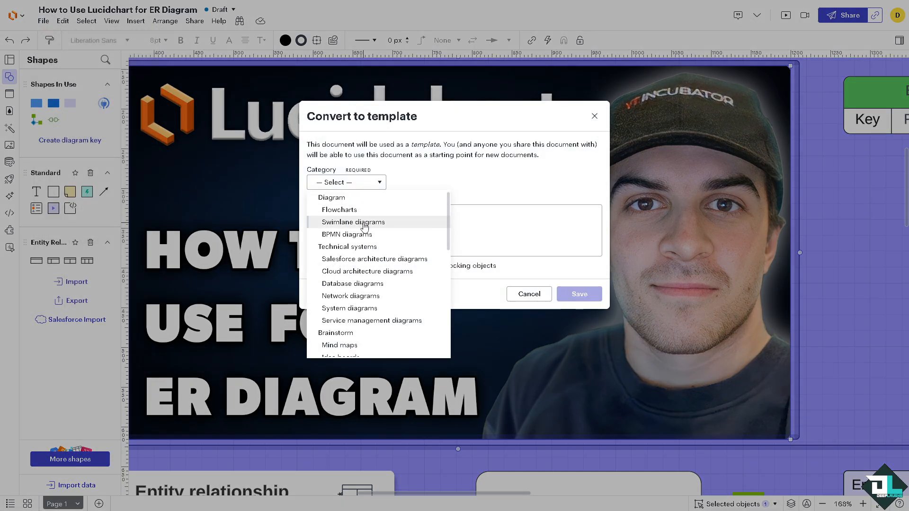
pyautogui.click(376, 284)
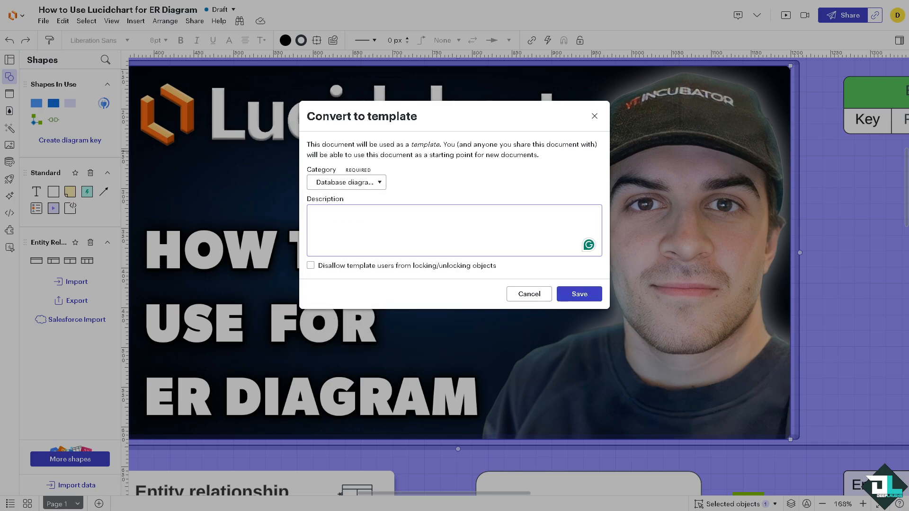
pyautogui.write('How to Use Lucidchart for ER Diagram')
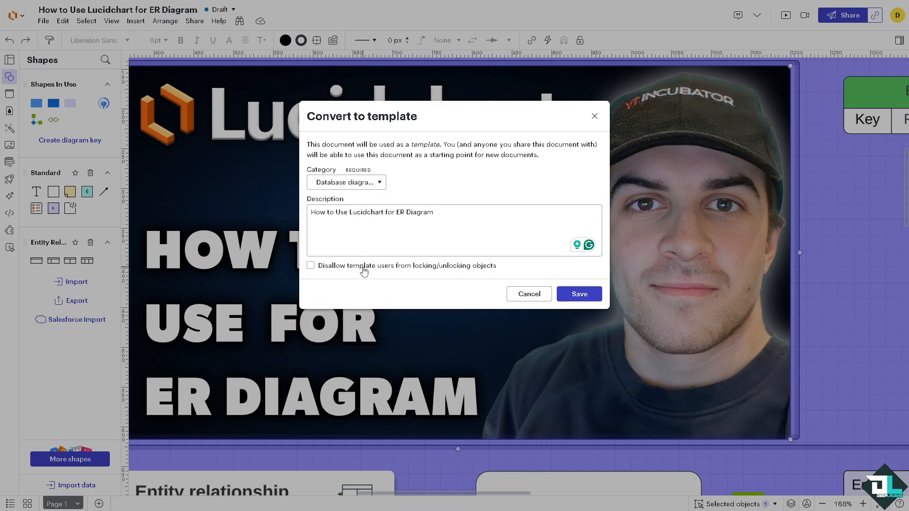
pyautogui.click(364, 265)
pyautogui.click(585, 295)
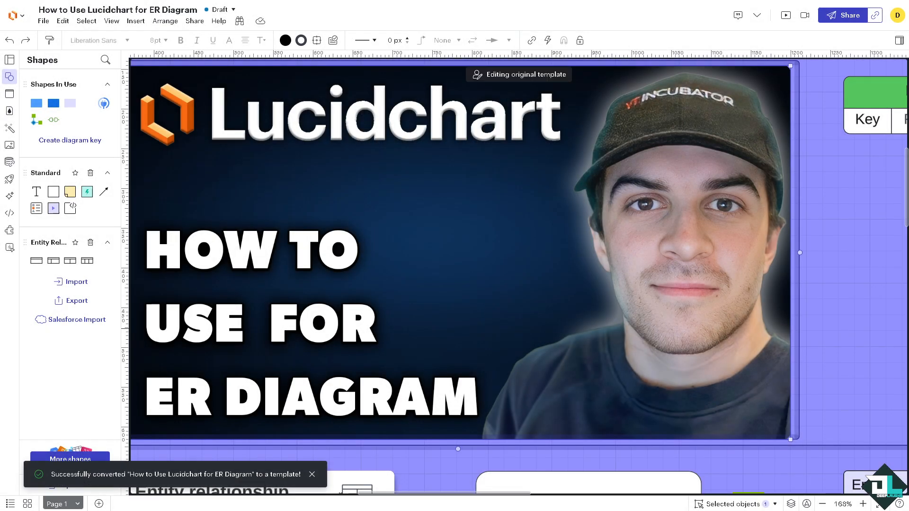
# - Preview a PNG export with the page fill included, review the available file formats, and cancel the export
pyautogui.click(44, 21)
pyautogui.moveTo(132, 203)
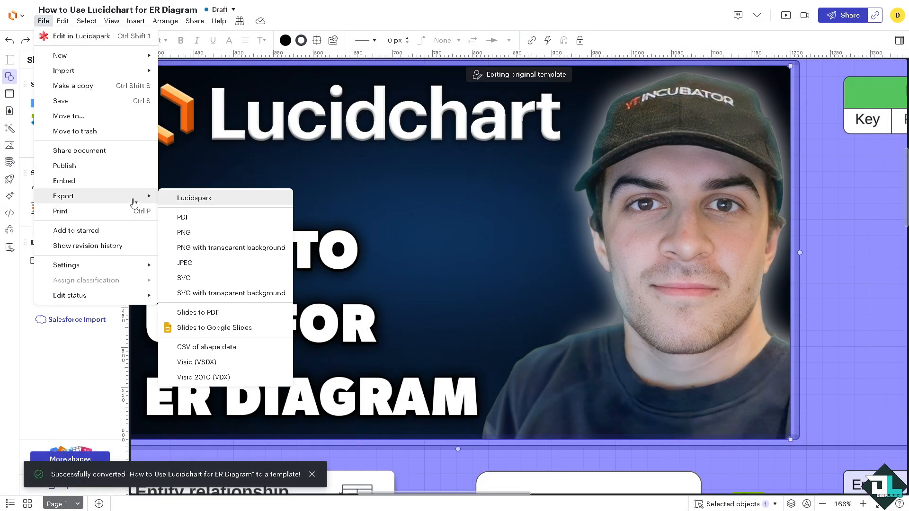
pyautogui.click(202, 232)
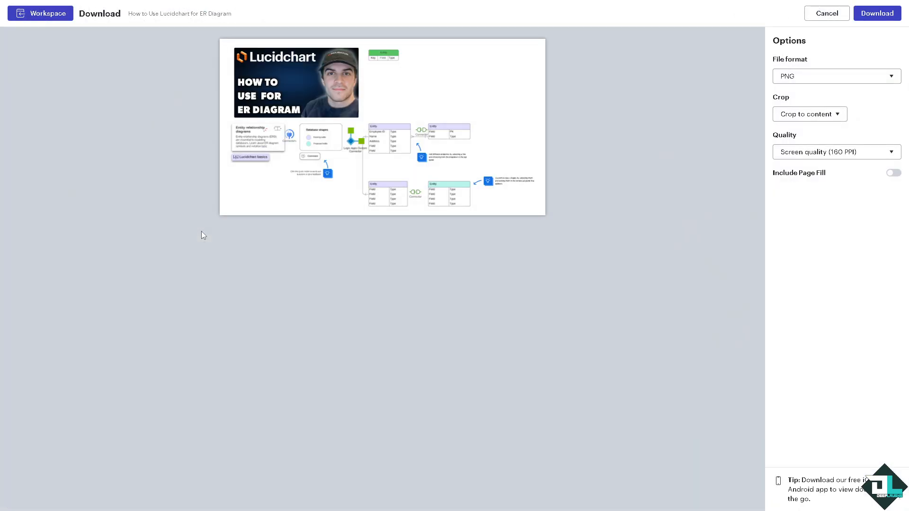
pyautogui.click(894, 173)
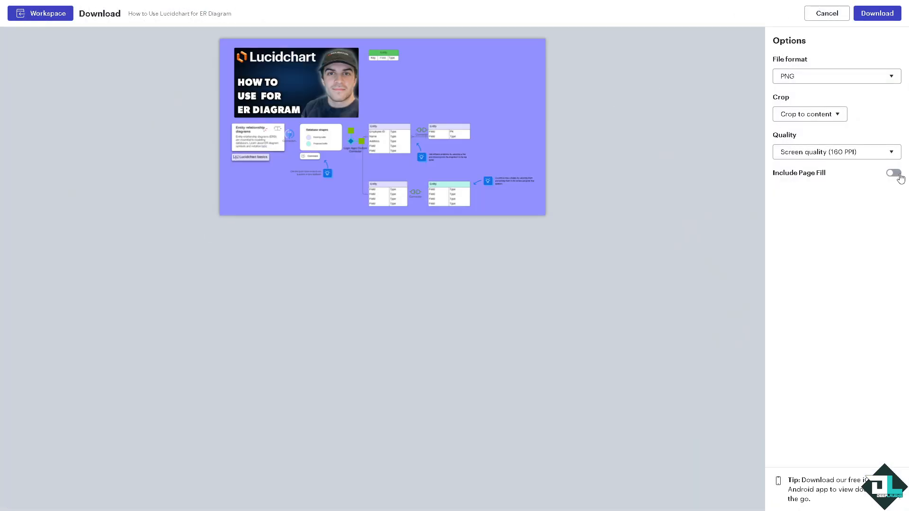
pyautogui.click(842, 77)
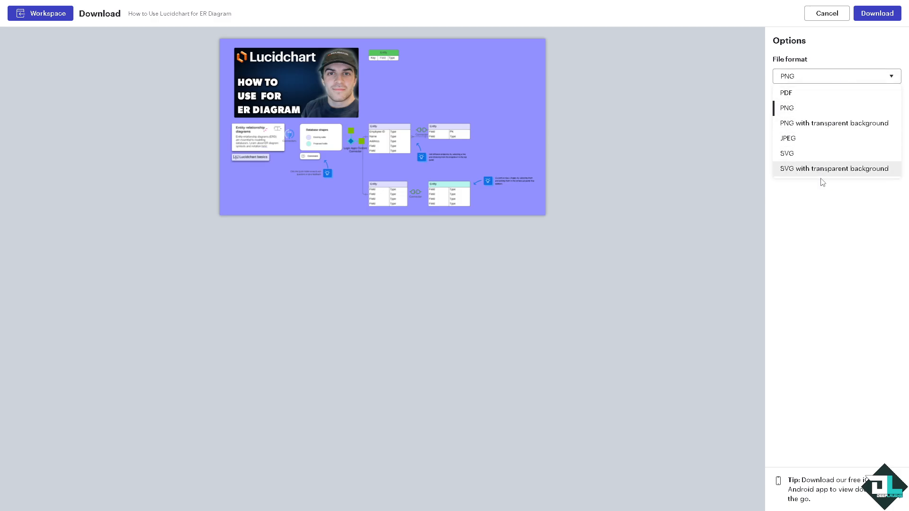
pyautogui.click(813, 14)
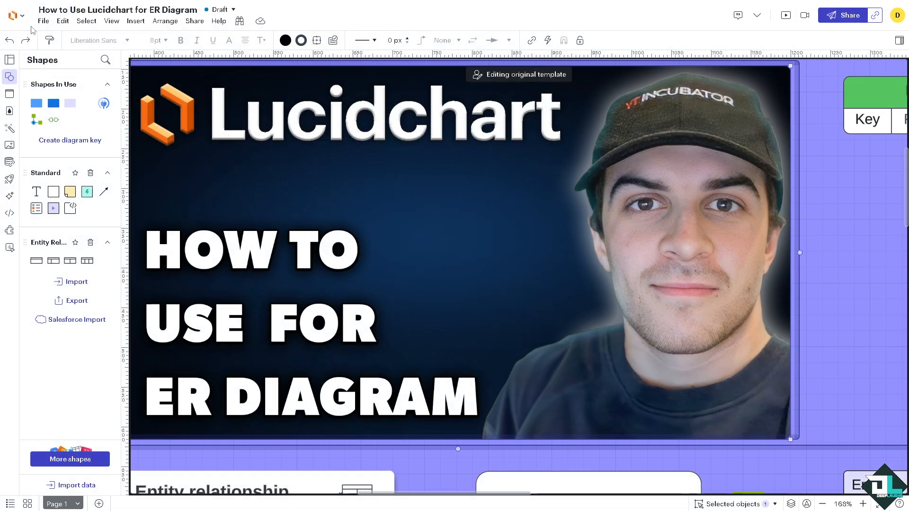
# - Publish the document to the web by generating a Full document (URL) link
pyautogui.click(43, 20)
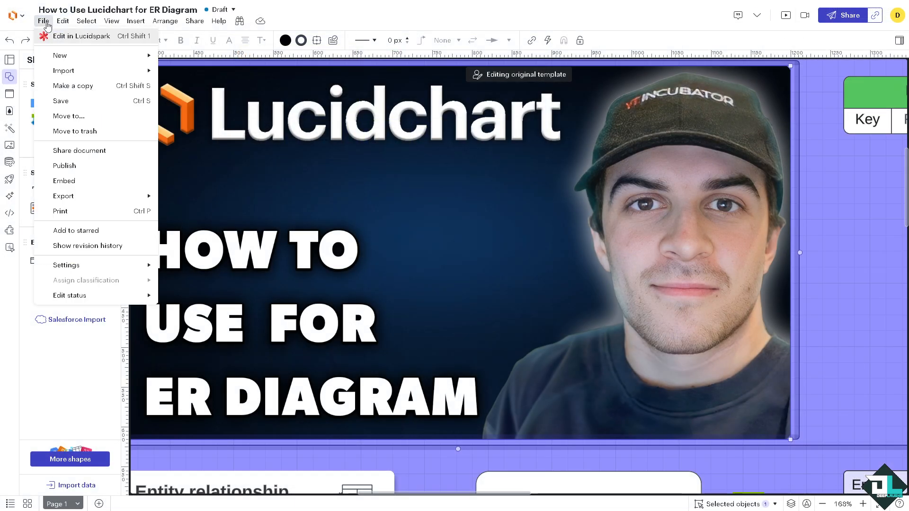
pyautogui.click(99, 170)
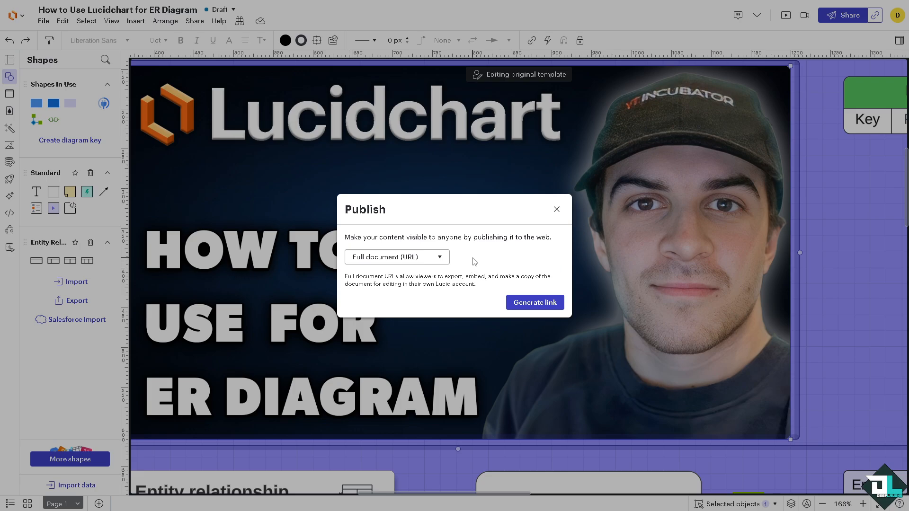
pyautogui.click(440, 257)
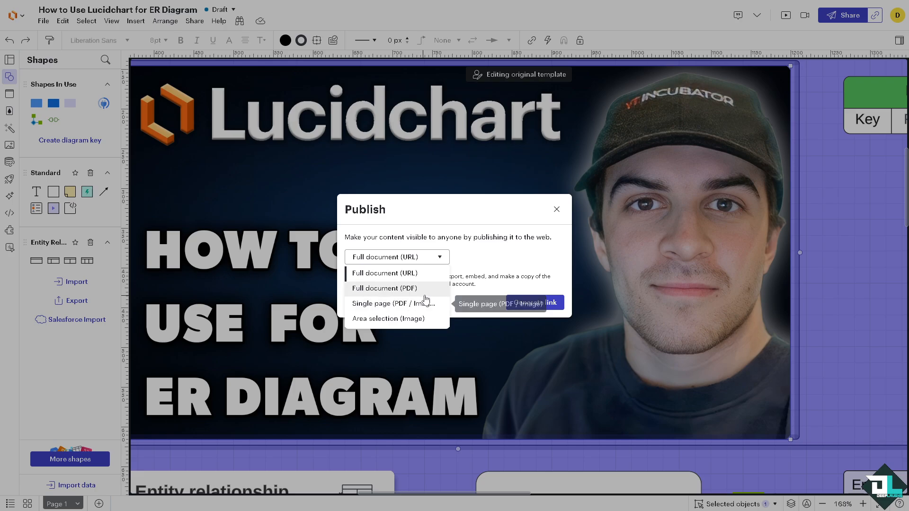
pyautogui.click(555, 304)
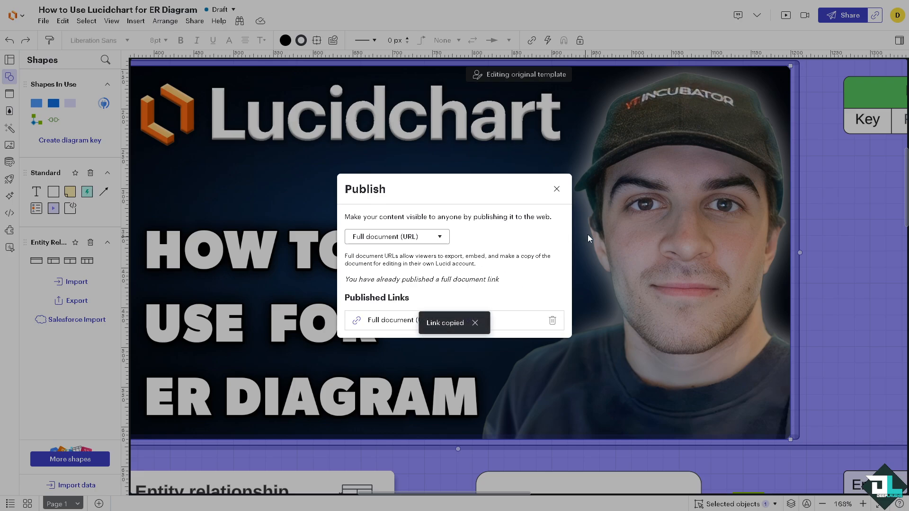
pyautogui.click(558, 189)
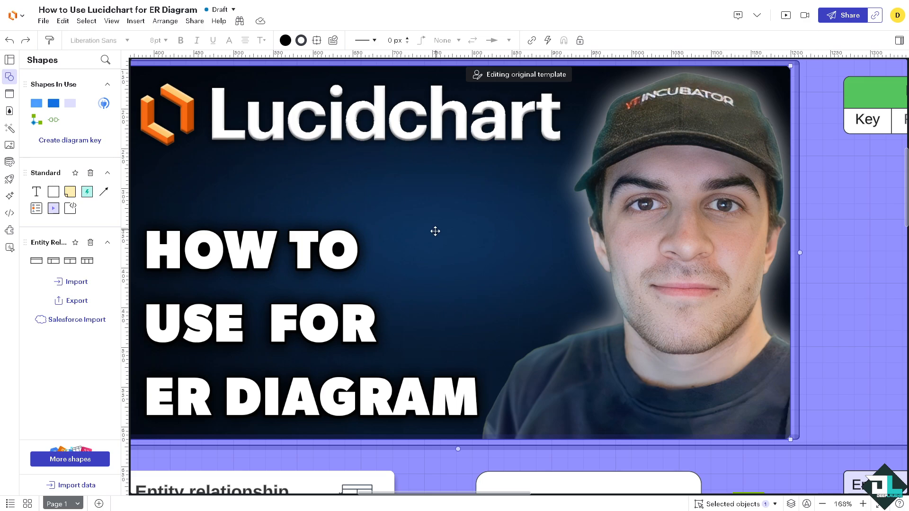